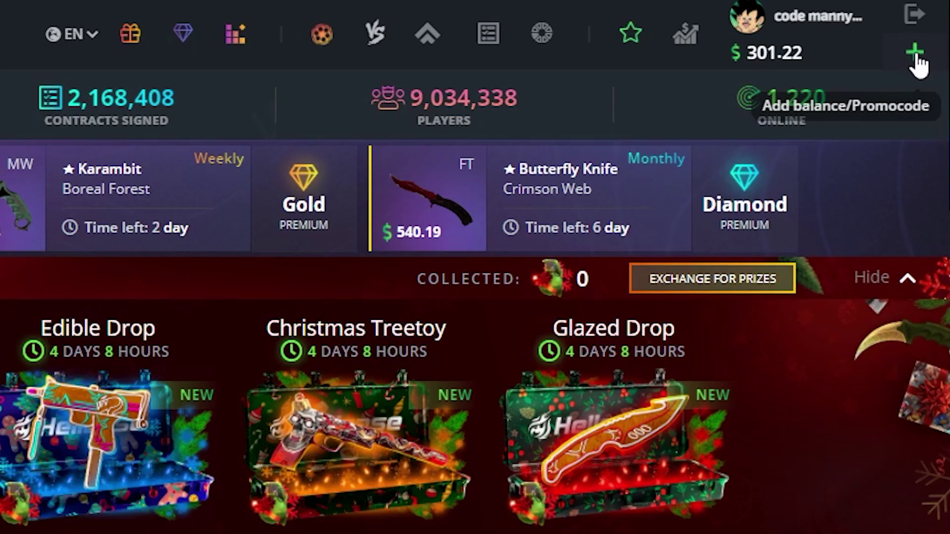
- Check the add-balance and giveaway panels, then open two Knife Life cases for two AWP Fever Dreams
click(933, 28)
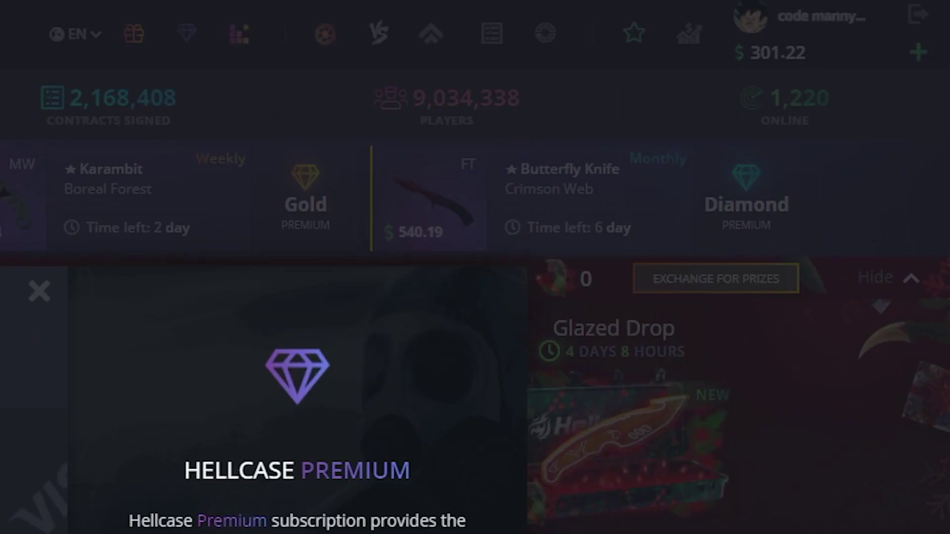
text(mannybonus15)
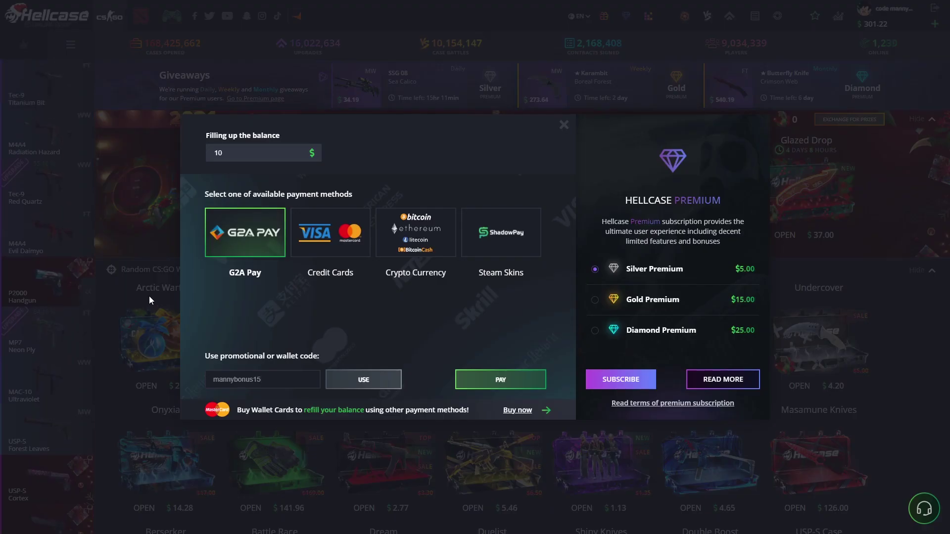
click(149, 296)
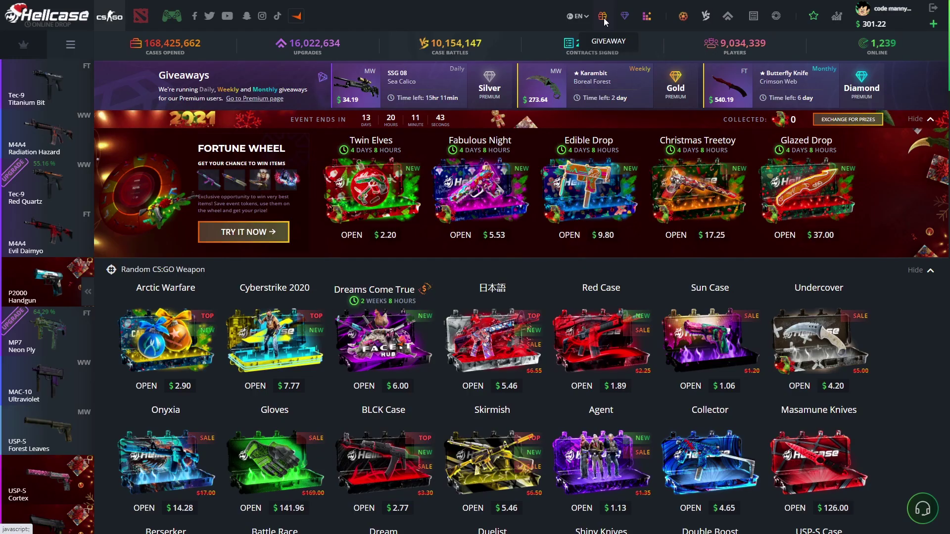
click(662, 17)
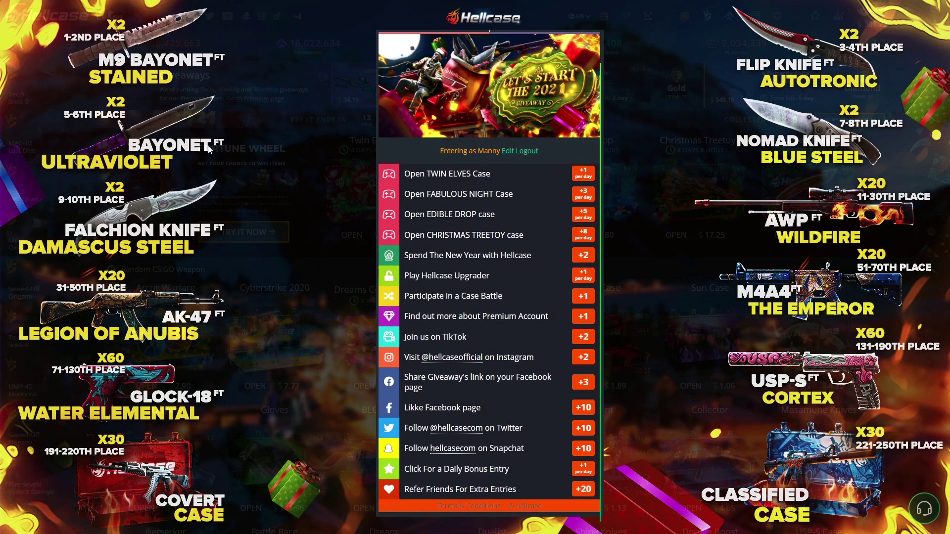
click(315, 262)
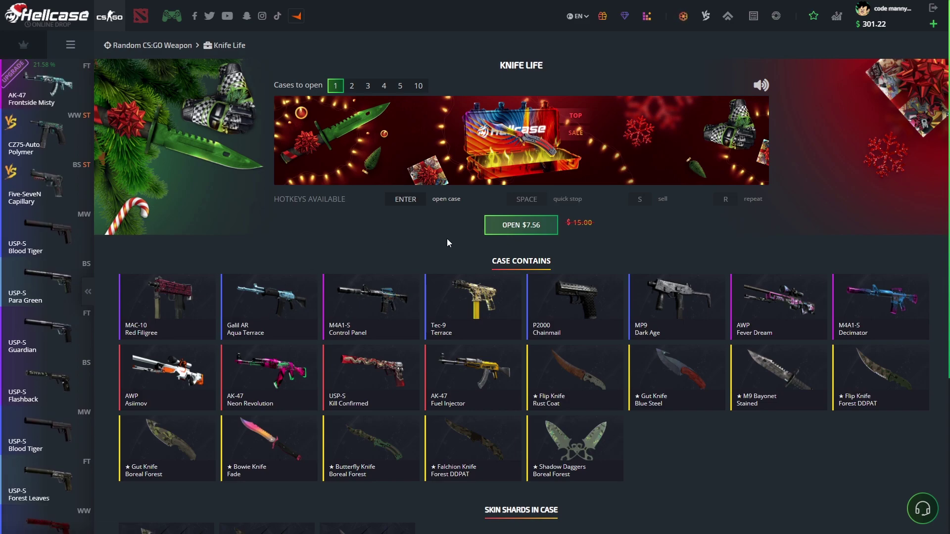
click(352, 86)
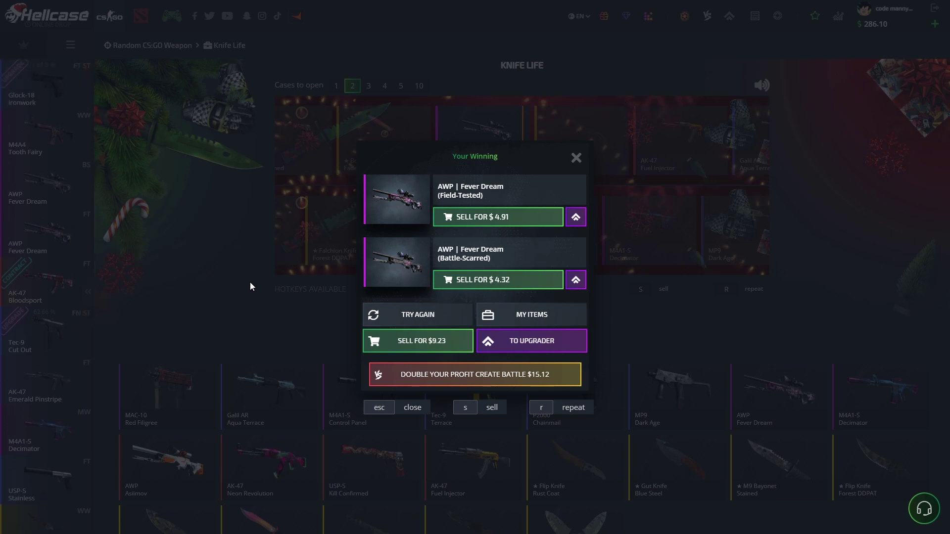
click(237, 286)
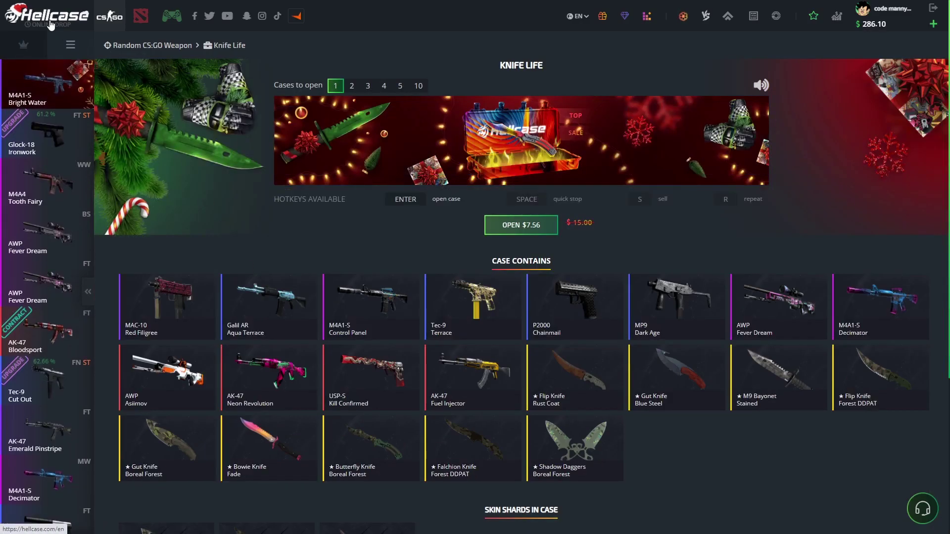
- Open two Cyberstrike 2020 cases for $15.54, winning an XM1014 Entombed and an M4A4 Griffin
click(152, 132)
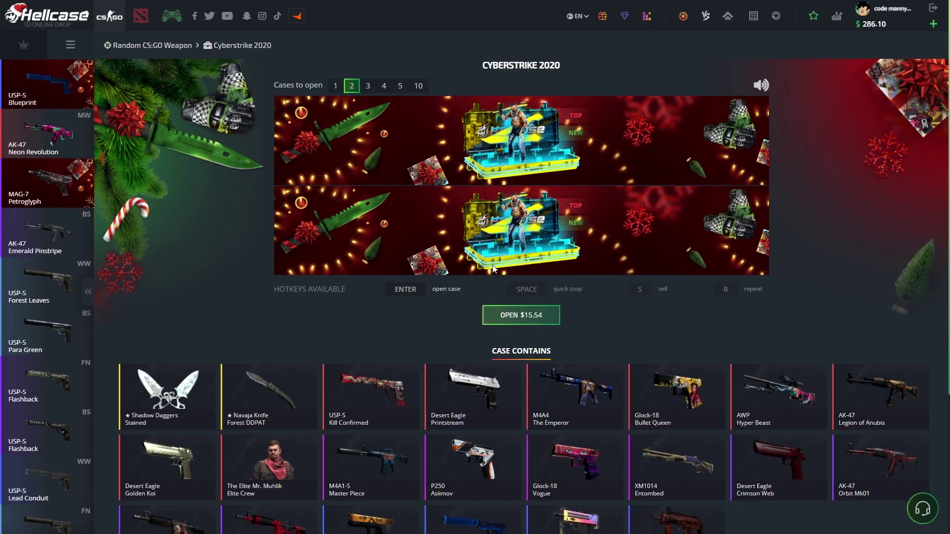
click(516, 318)
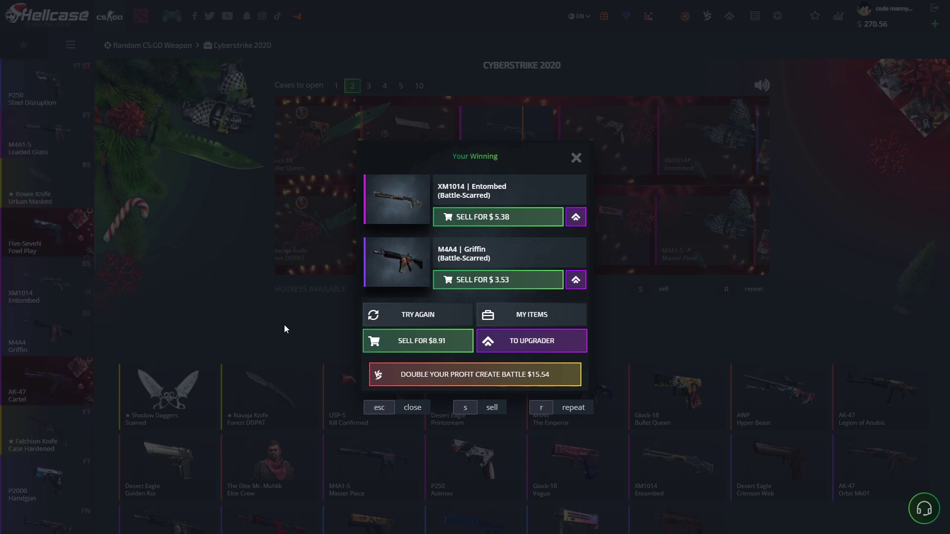
click(283, 325)
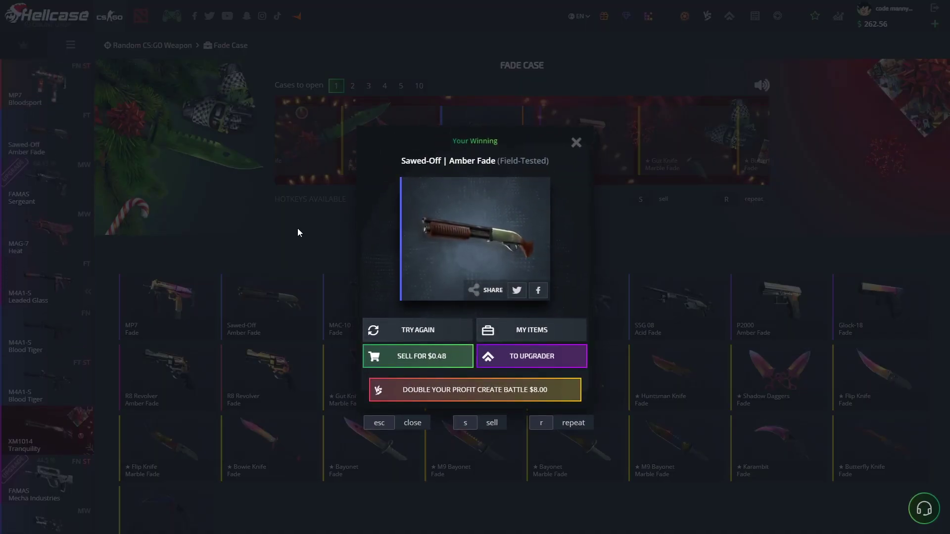
- Dismiss the Sawed-Off Amber Fade win and open two more $8.00 Fade Cases, including an R8 Revolver Fade
click(298, 232)
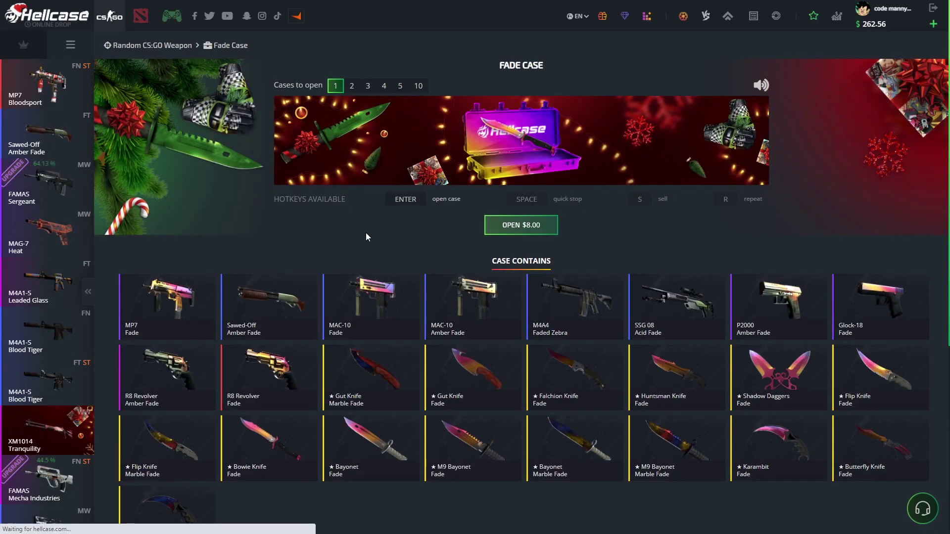
click(507, 232)
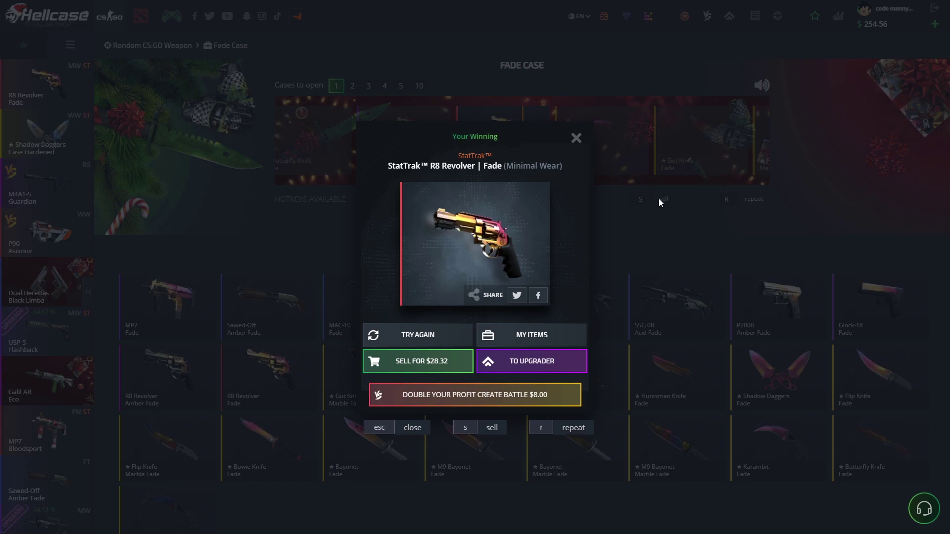
key(Escape)
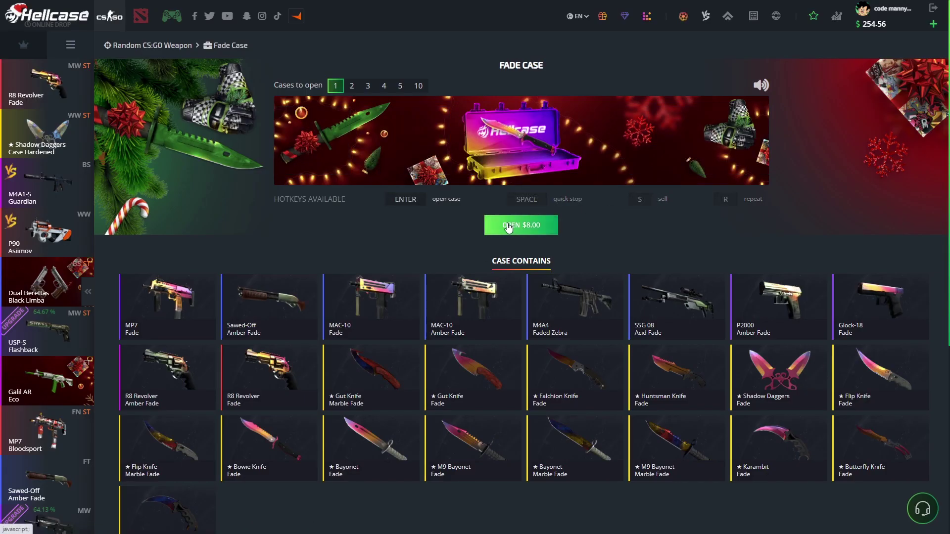
click(514, 226)
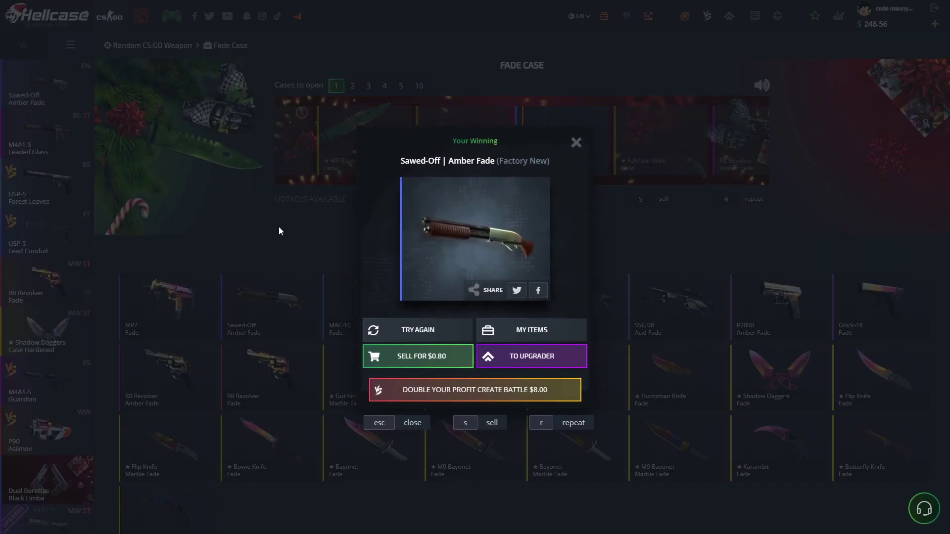
click(279, 227)
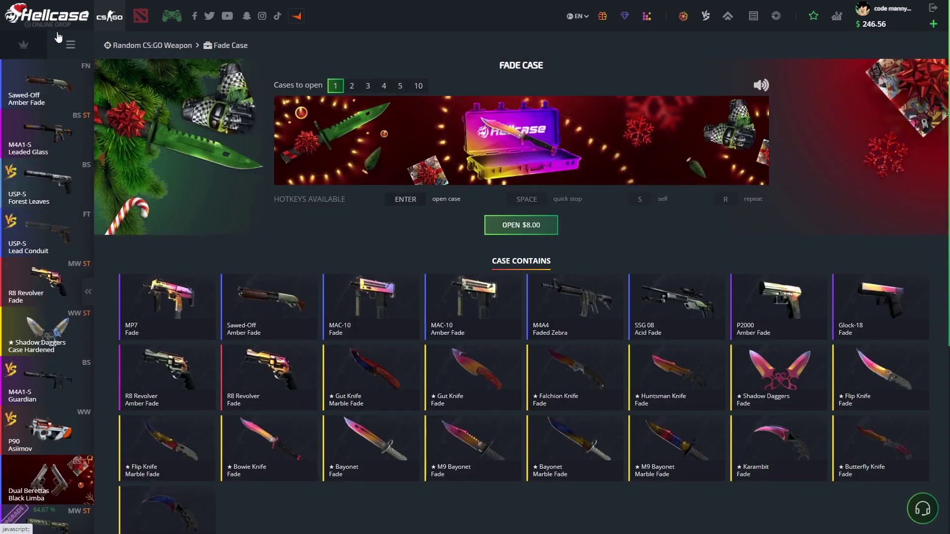
- Open two Dreams Come True cases at once and dismiss the winnings
click(212, 141)
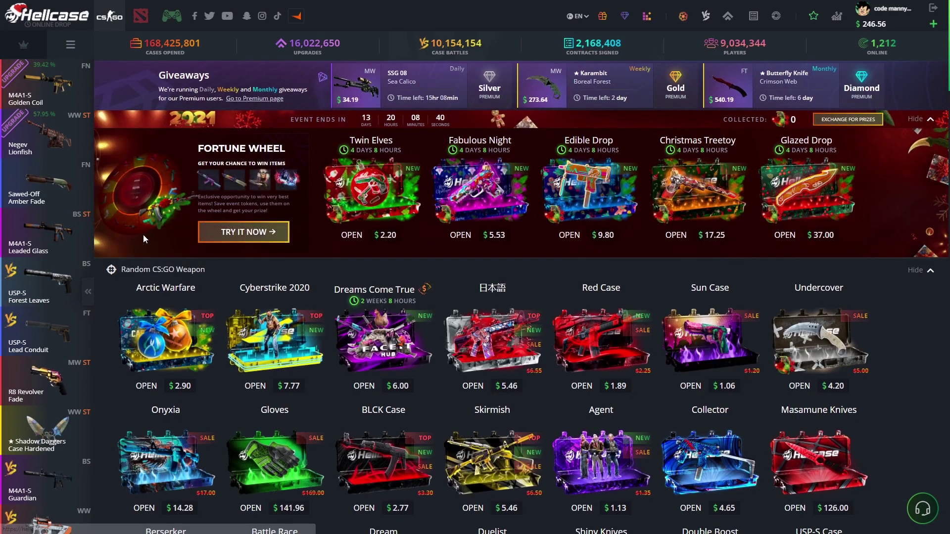
scroll(475, 297, down, 3)
scroll(475, 297, down, 3)
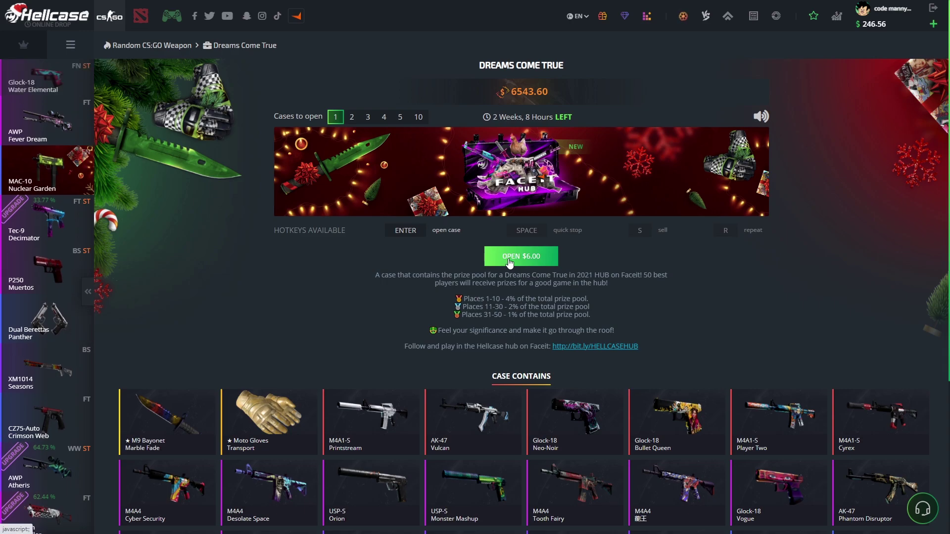
click(352, 117)
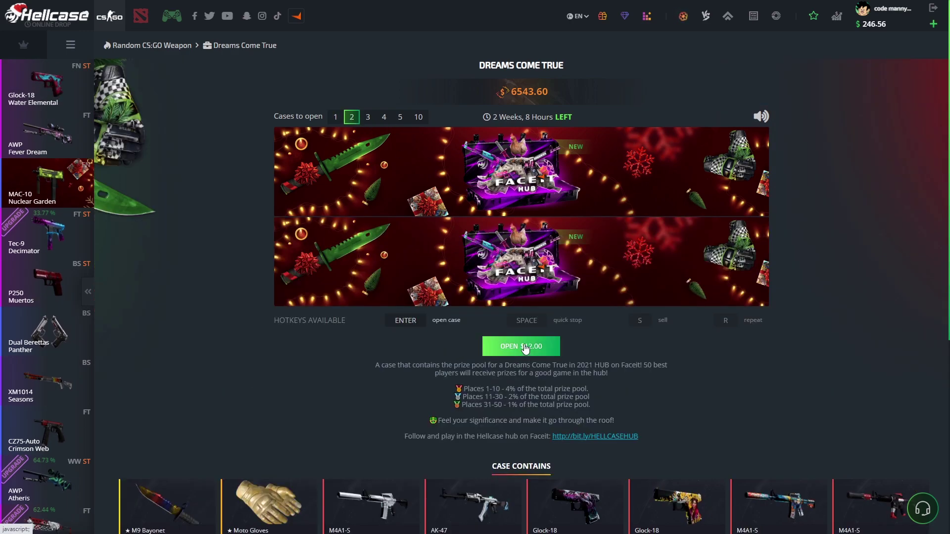
click(523, 347)
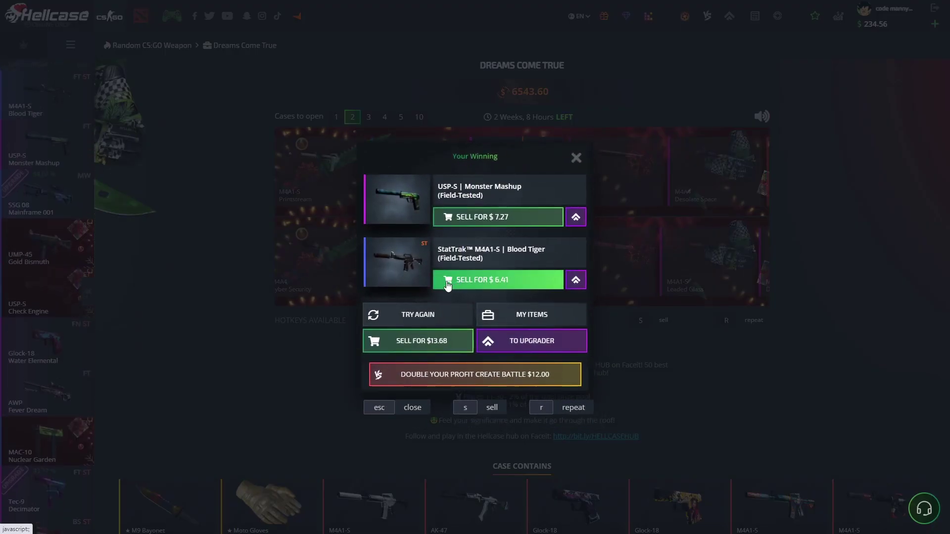
click(291, 383)
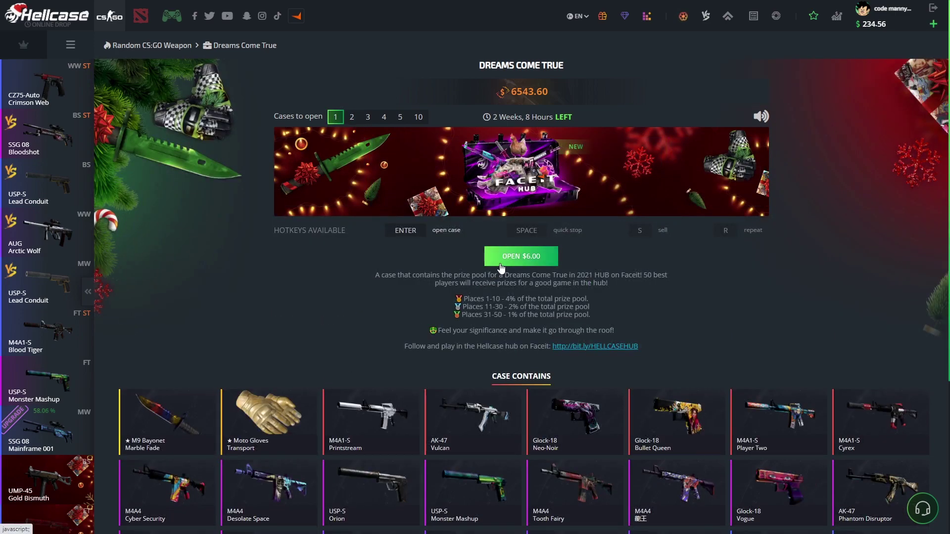
- Open two more Dreams Come True cases, then a single one winning an M4A1-S Leaded Glass
click(355, 117)
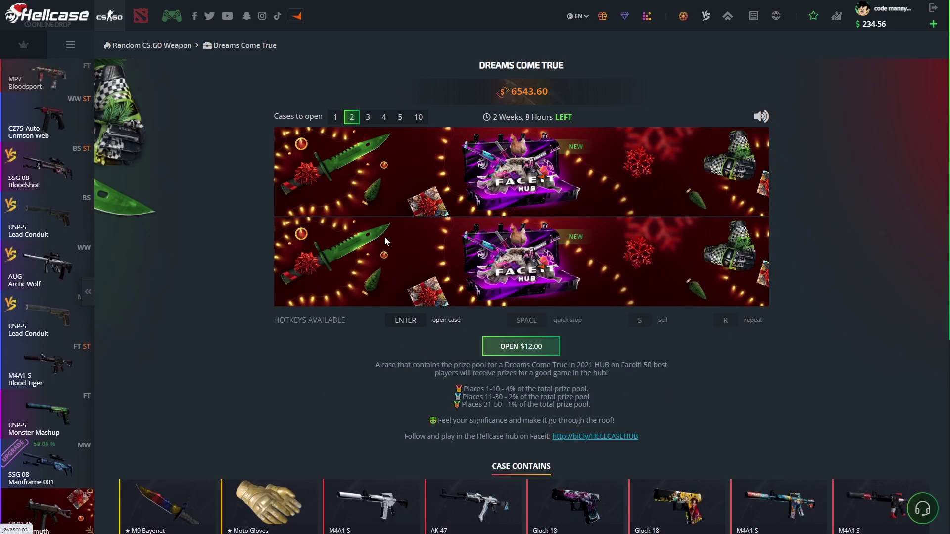
click(499, 345)
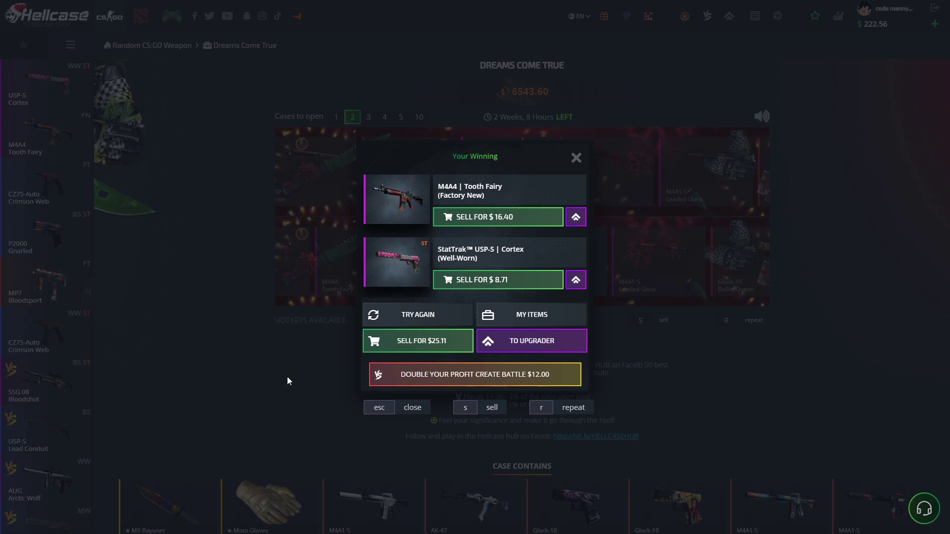
click(278, 346)
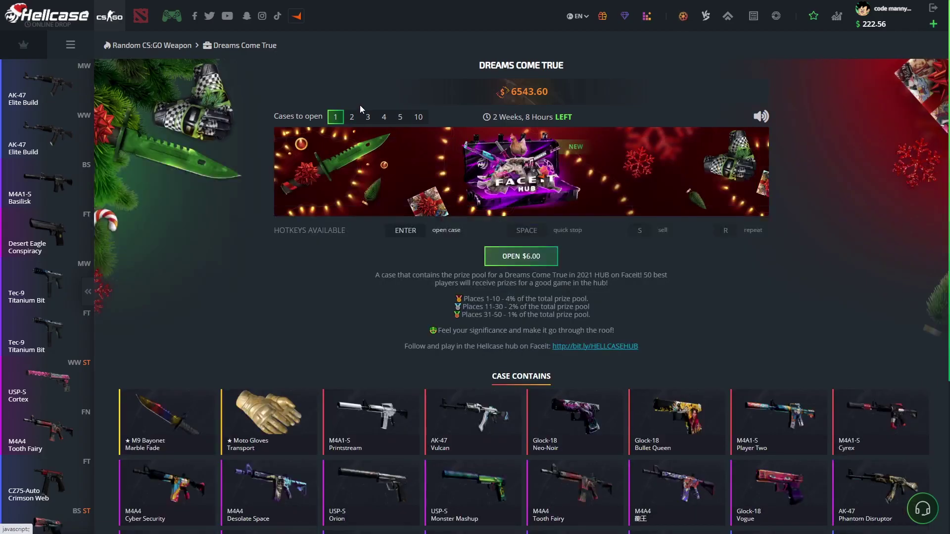
click(500, 265)
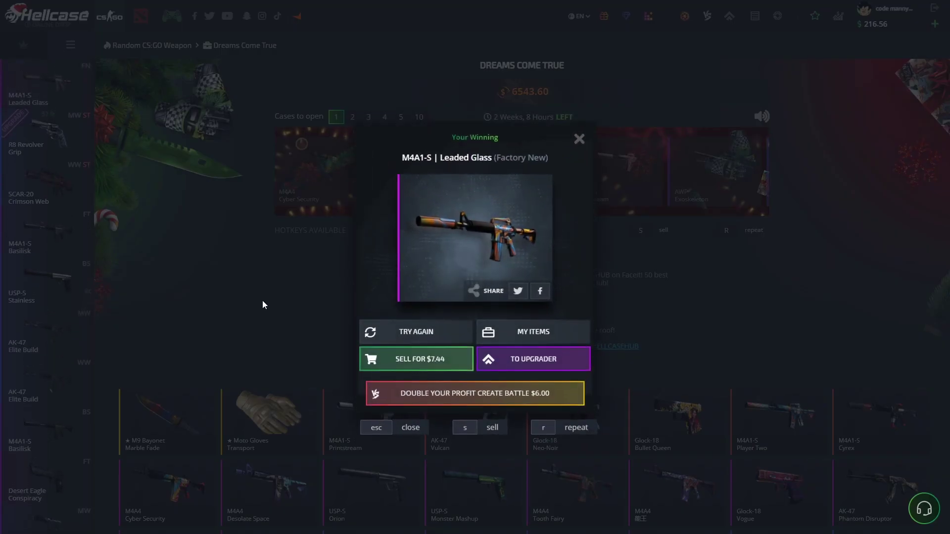
click(259, 301)
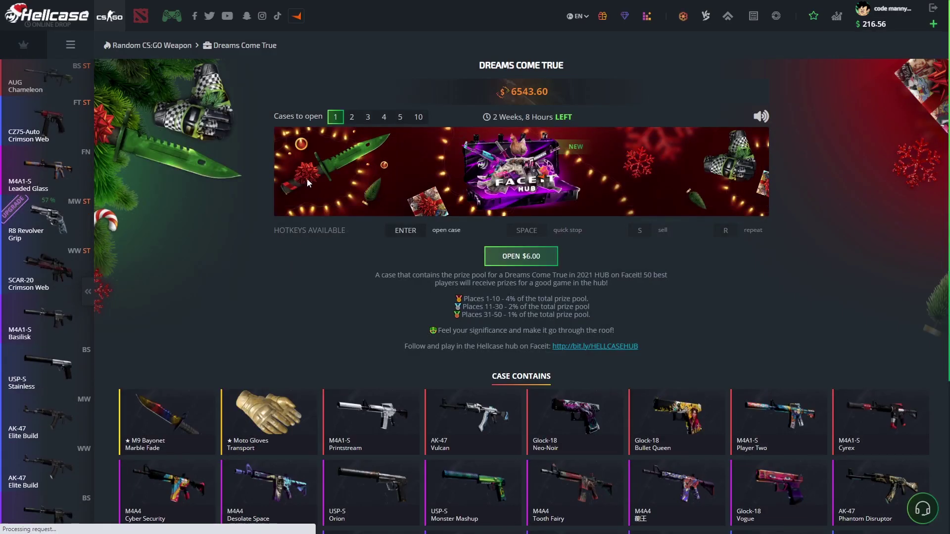
- From the home list, open two Hardened cases, winning Shadow Daggers Case Hardened and leaving $186.56
click(57, 47)
scroll(196, 303, down, 3)
scroll(198, 304, down, 3)
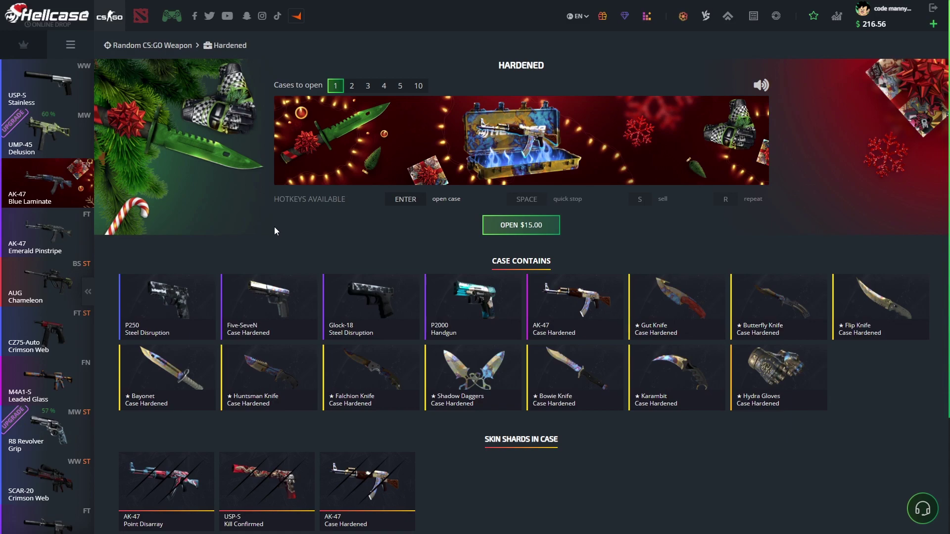
click(484, 226)
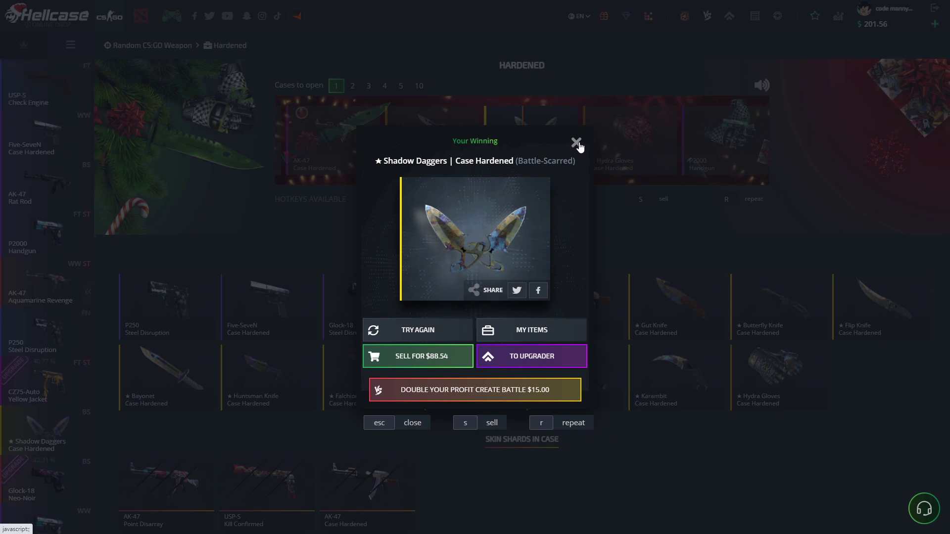
click(577, 143)
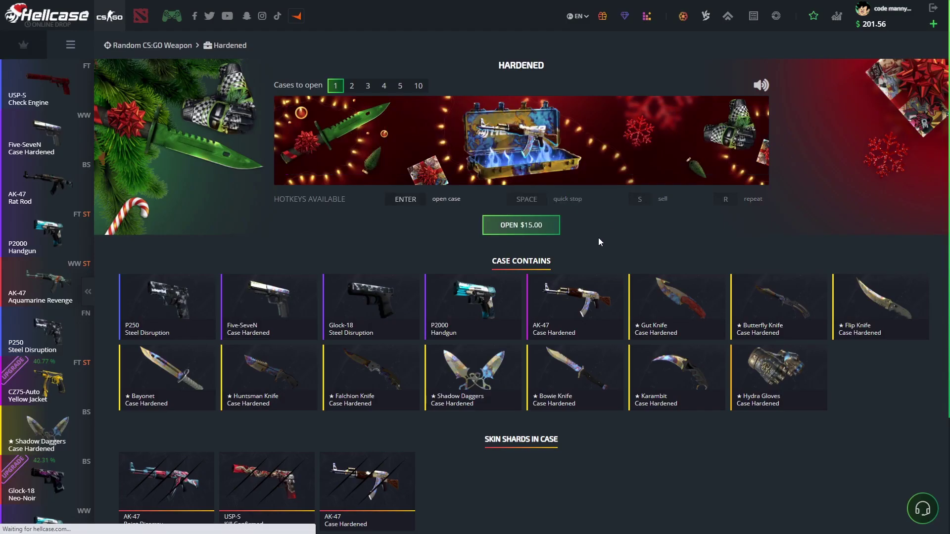
click(532, 223)
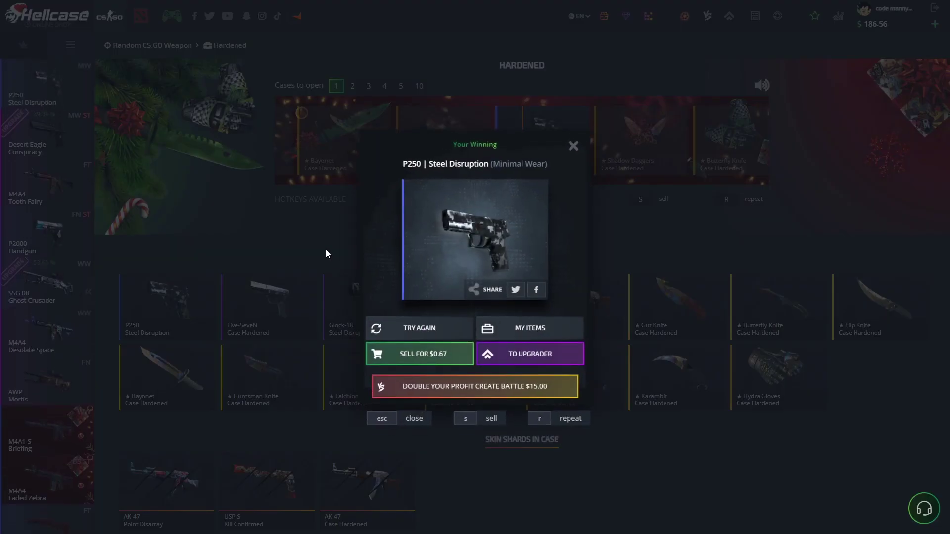
click(327, 249)
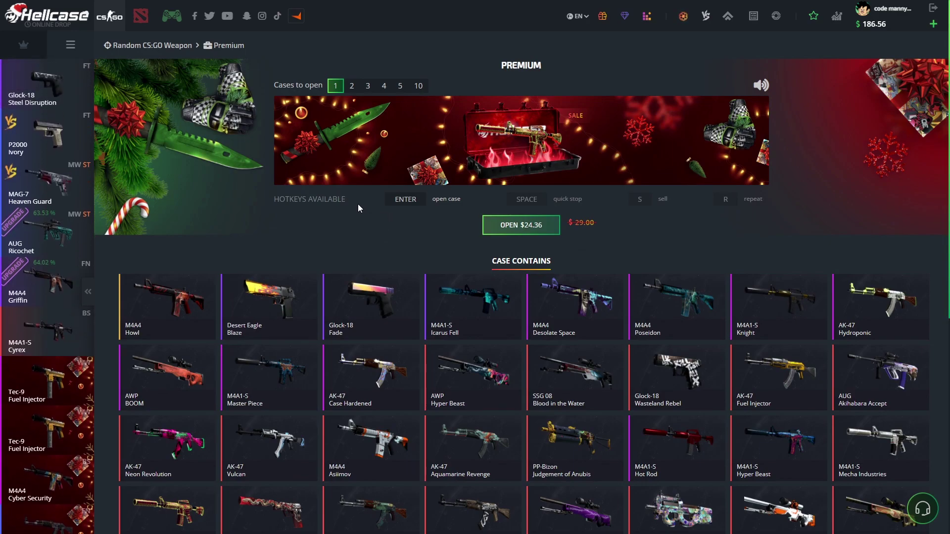
- Open one $24.36 Premium case, winning a StatTrak AWP Asiimov (Battle-Scarred)
click(509, 227)
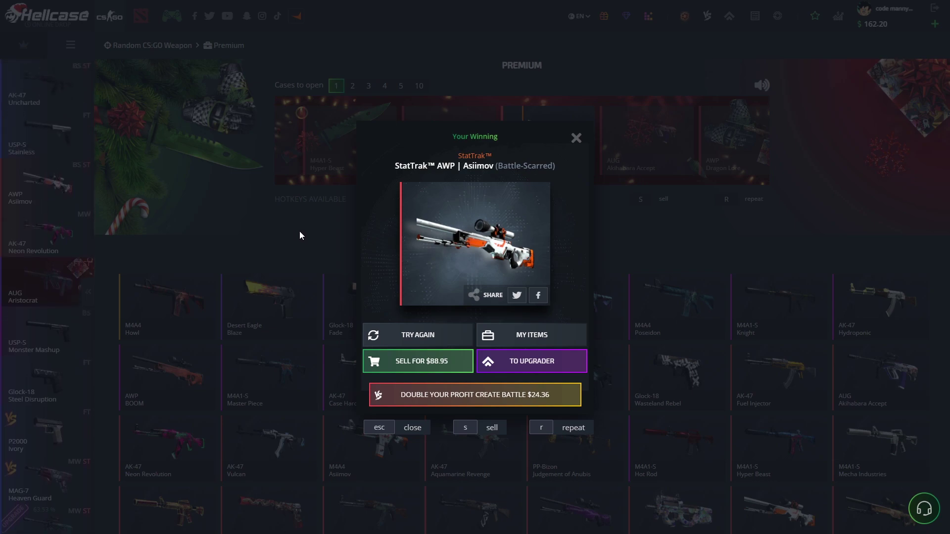
click(305, 218)
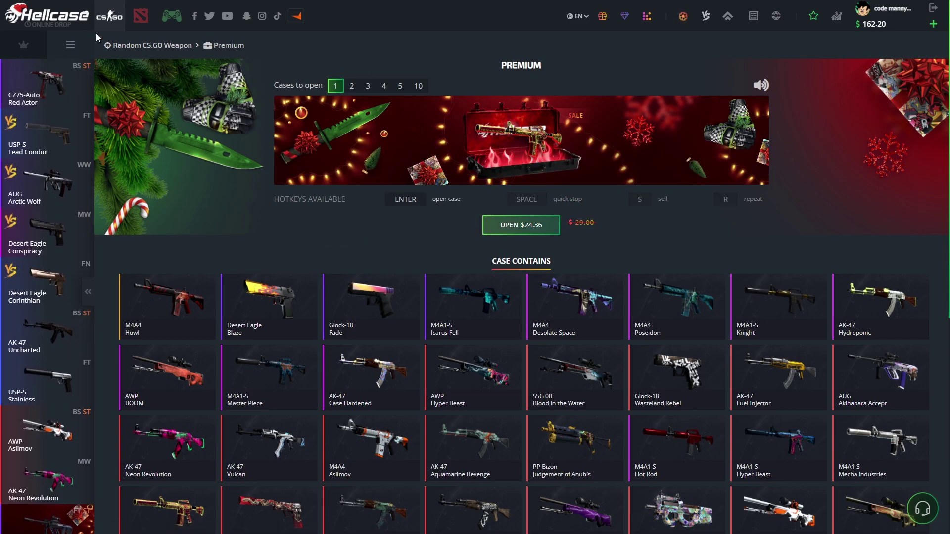
- Open two Dreams Come True cases for an M4A4 Desolate Space and an AK-47 Emerald Pinstripe
click(42, 87)
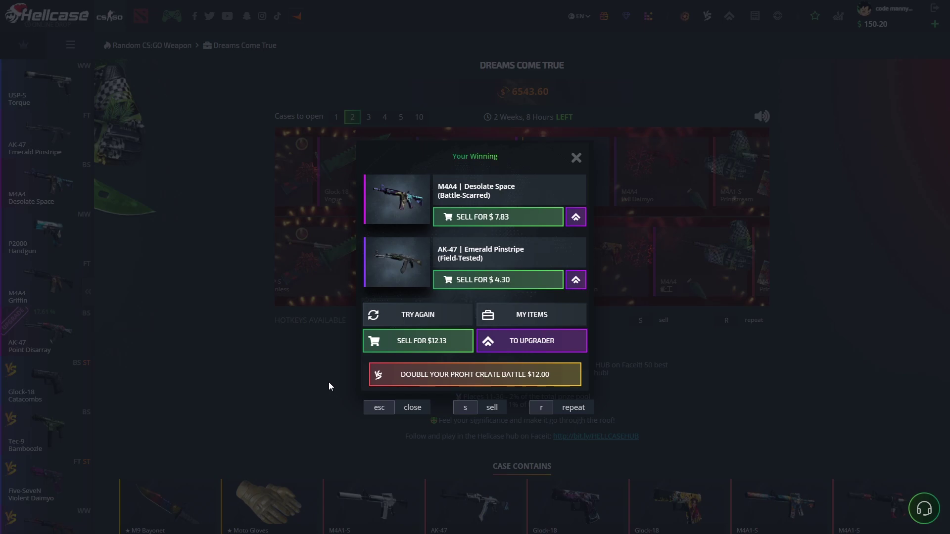
click(288, 385)
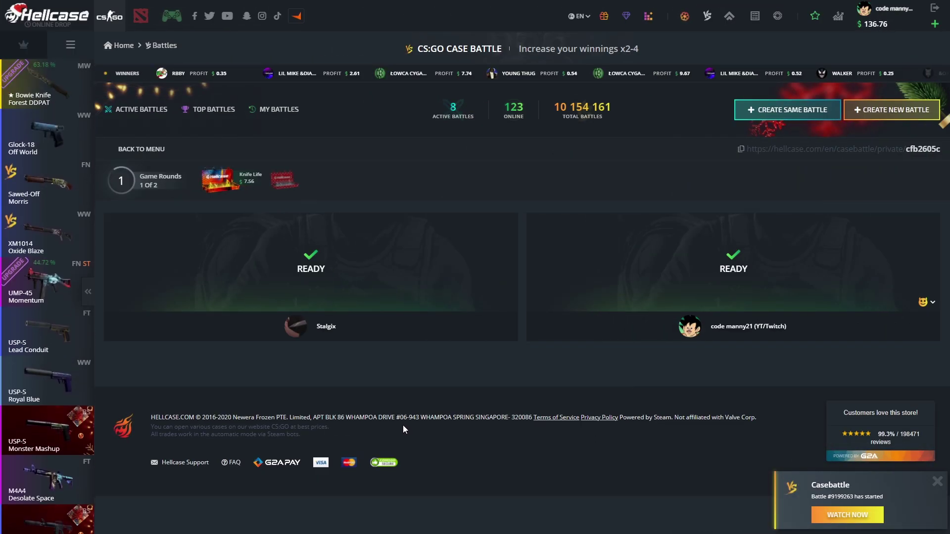
- Close the earlier battle results and create a new Premium-case battle, which the opponent wins
click(940, 484)
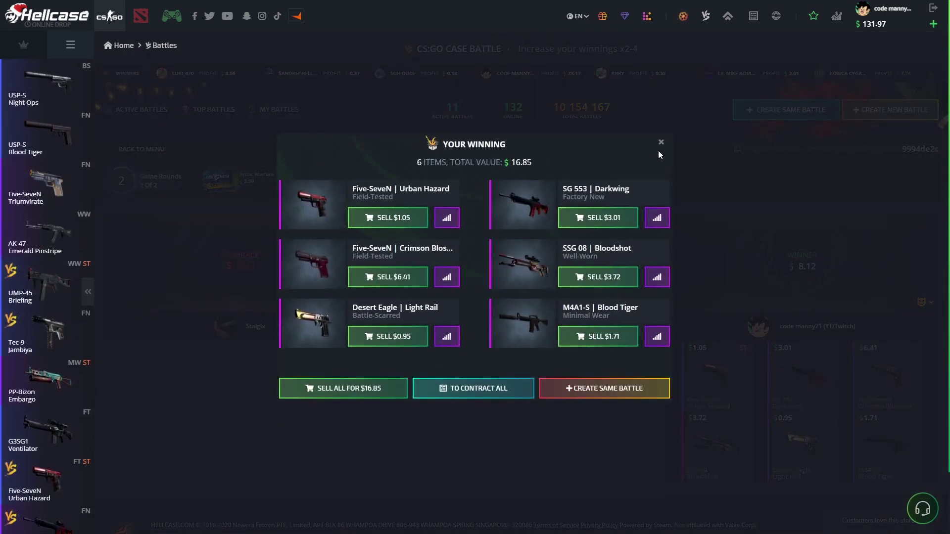
click(663, 145)
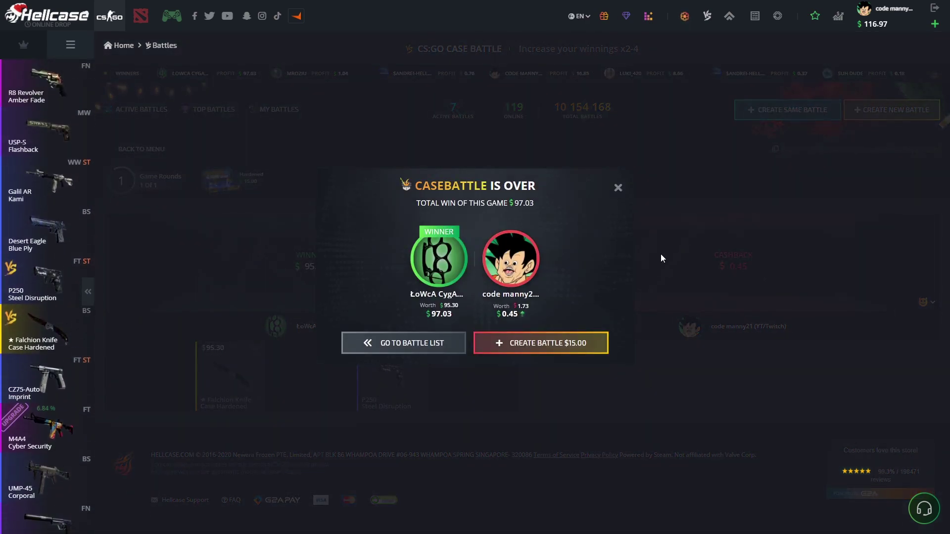
click(616, 189)
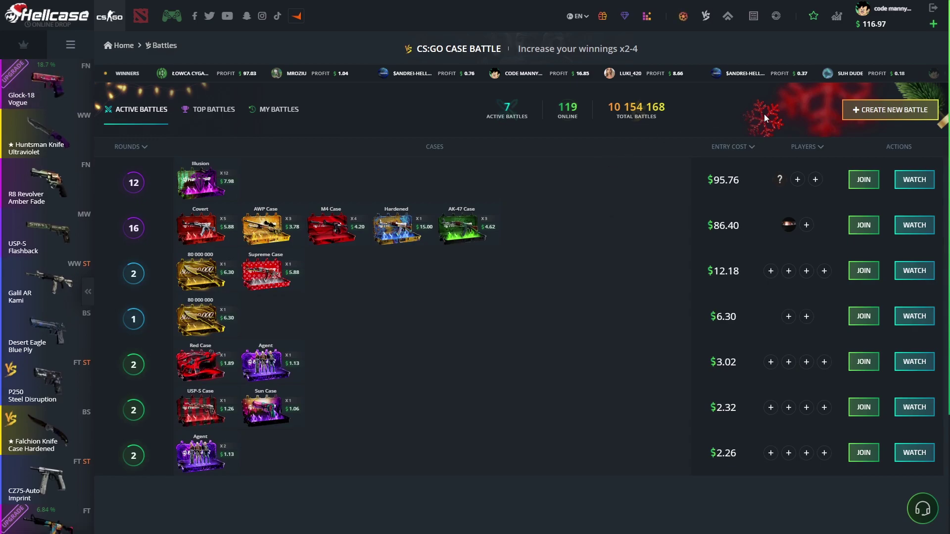
click(874, 116)
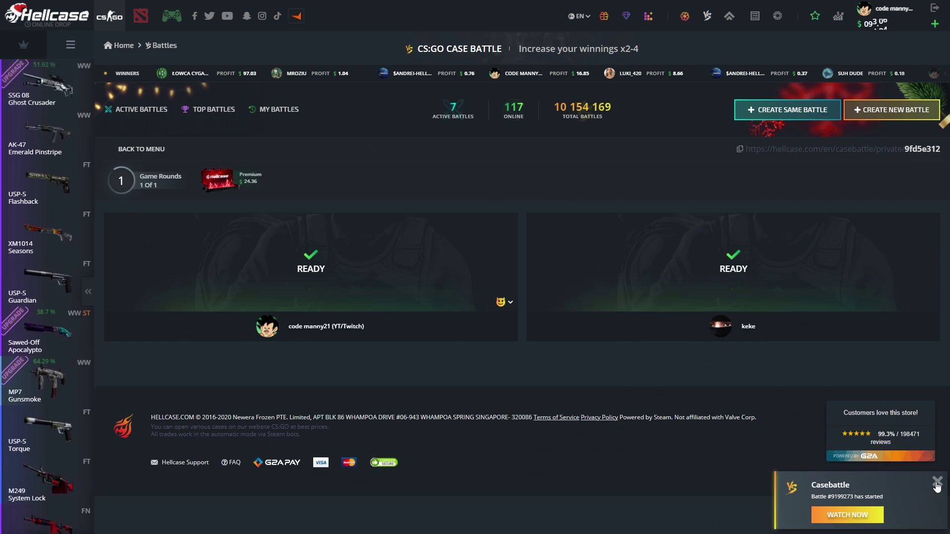
click(937, 484)
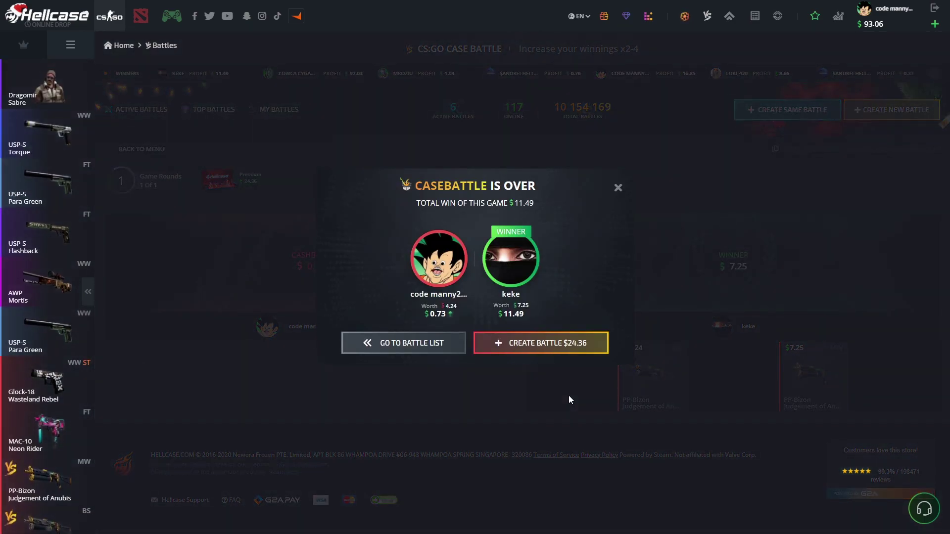
- Dismiss the previous battle's result and watch the eight-round Berserker battle finish
click(617, 188)
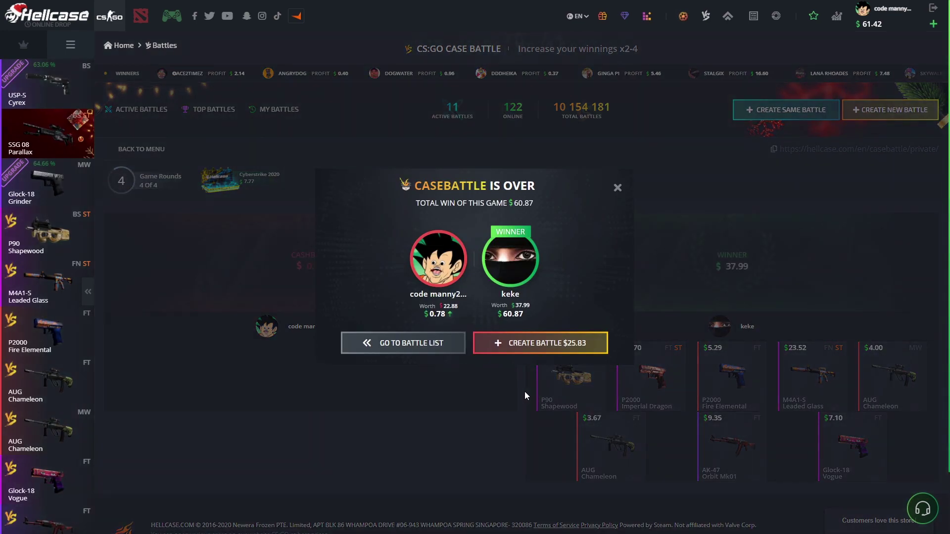
- After the opponent wins the four-round battle, go back to the active battles list
click(739, 291)
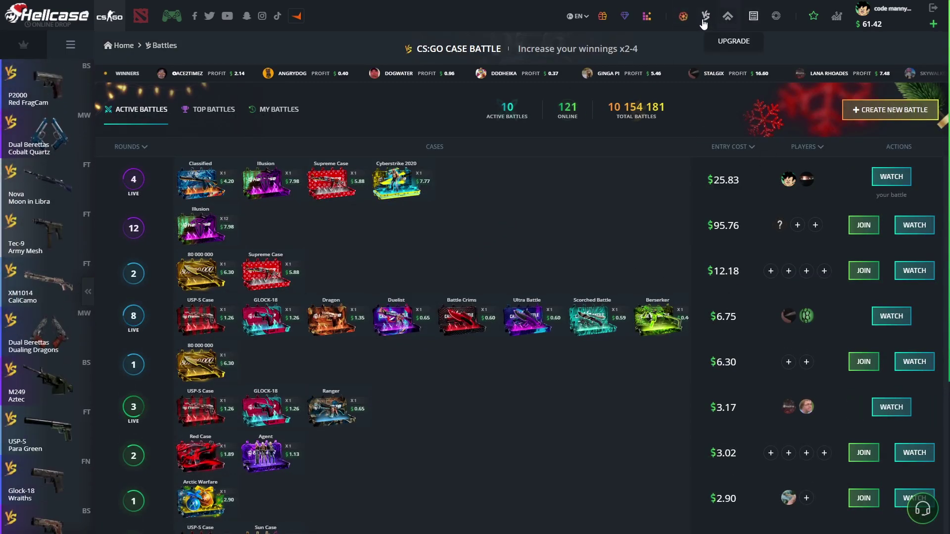
- Open the $12.66 True Colour mix, winning AK-47 Elite Build, Five-SeveN Urban Hazard and M4A4 Faded Zebra
click(682, 21)
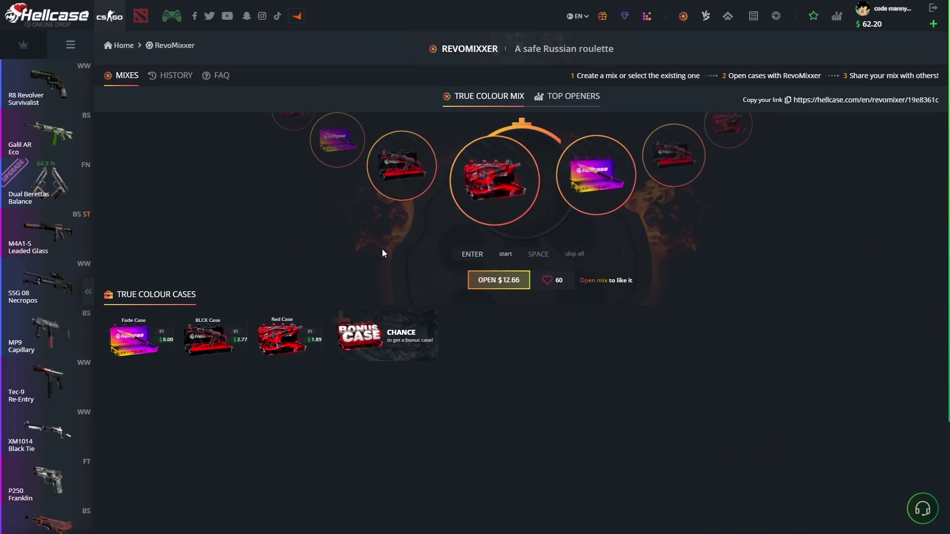
click(508, 287)
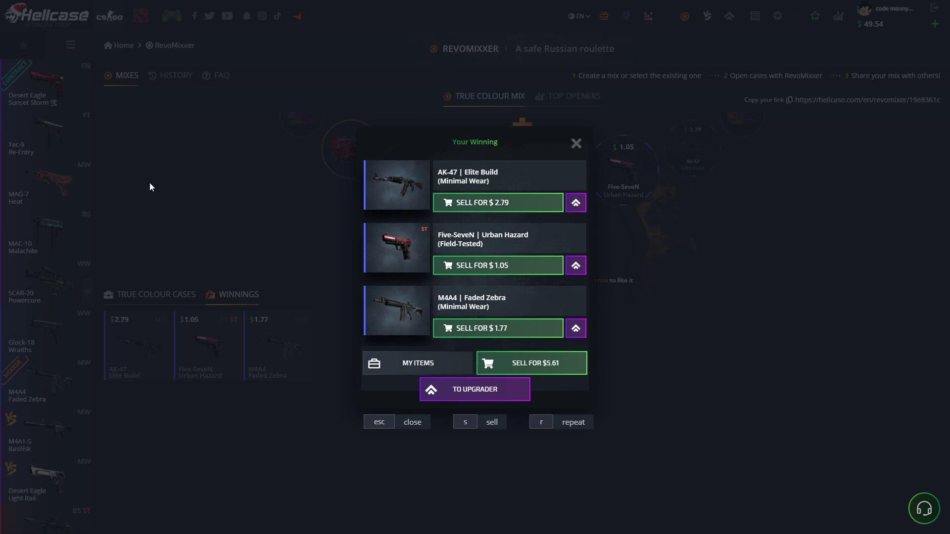
key(Escape)
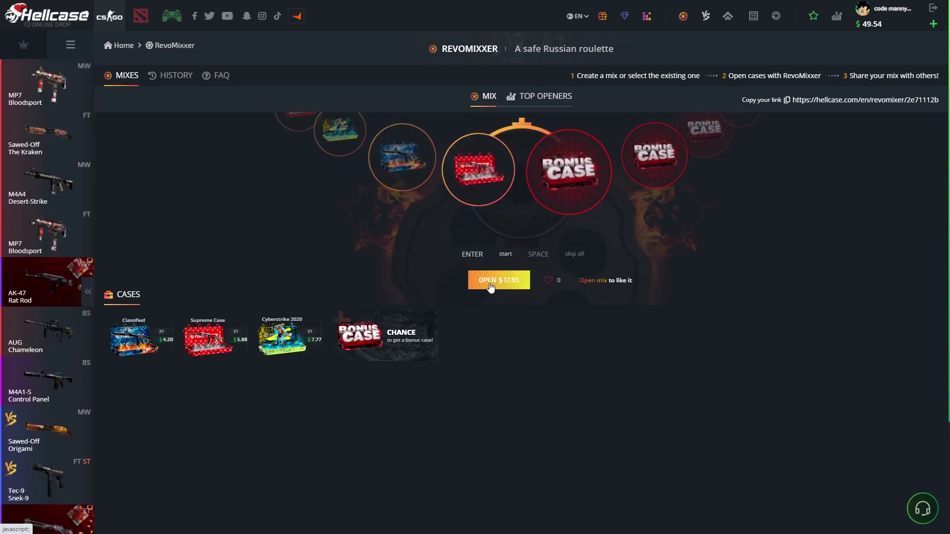
- Open the $17.85 Classified/Supreme/Cyberstrike 2020 mix, winning skins worth $16.33
click(490, 286)
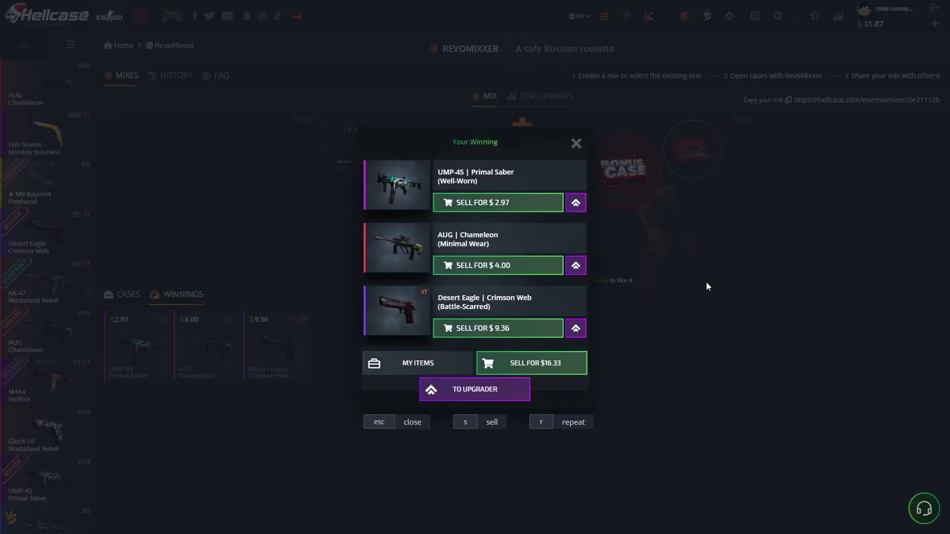
- Filter targets to a $100 minimum and stake $6.63 toward Nomad Knife Forest DDPAT at 5.97%
click(706, 286)
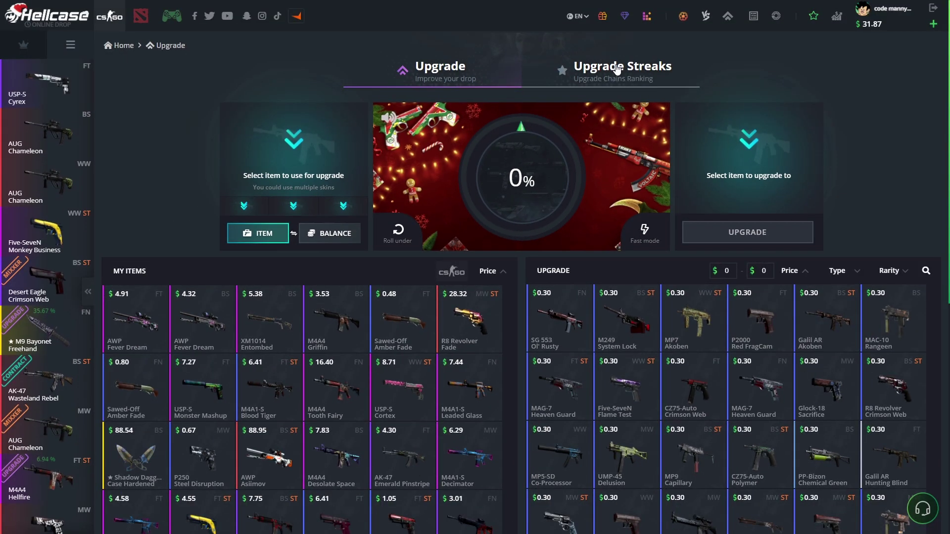
click(327, 233)
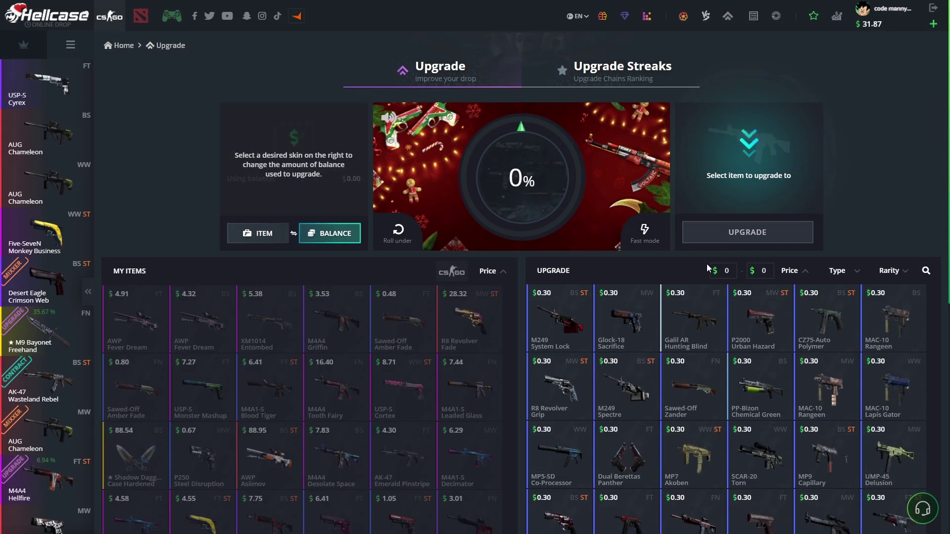
click(710, 270)
text(1)
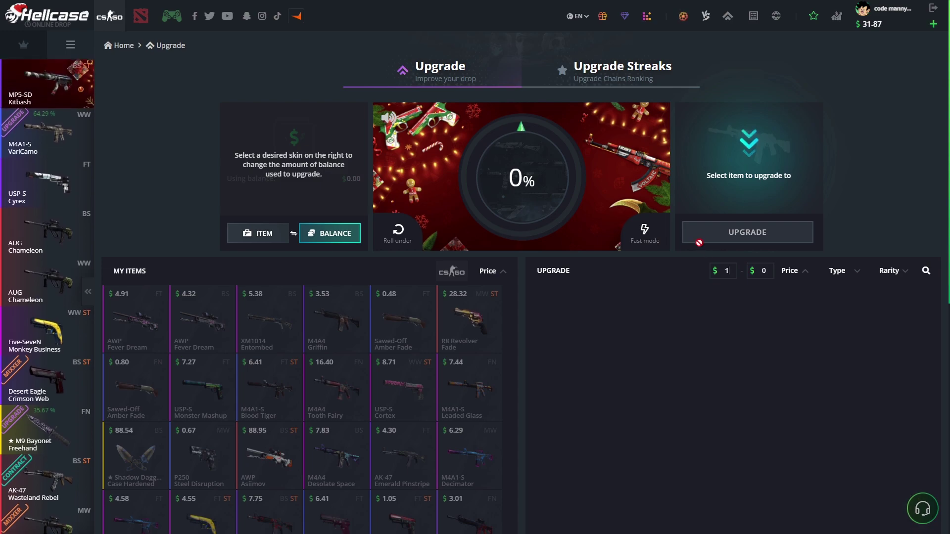
text(00)
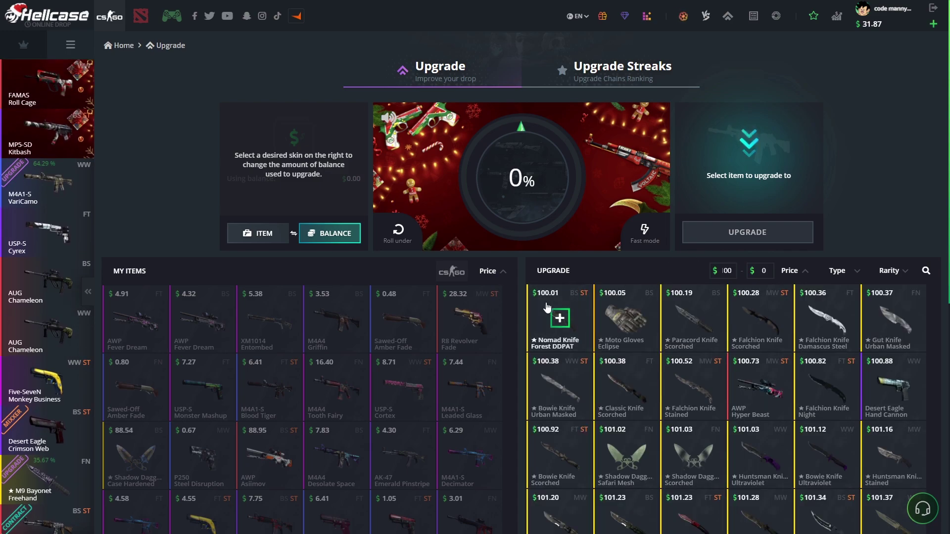
click(549, 312)
drag(283, 202, 231, 203)
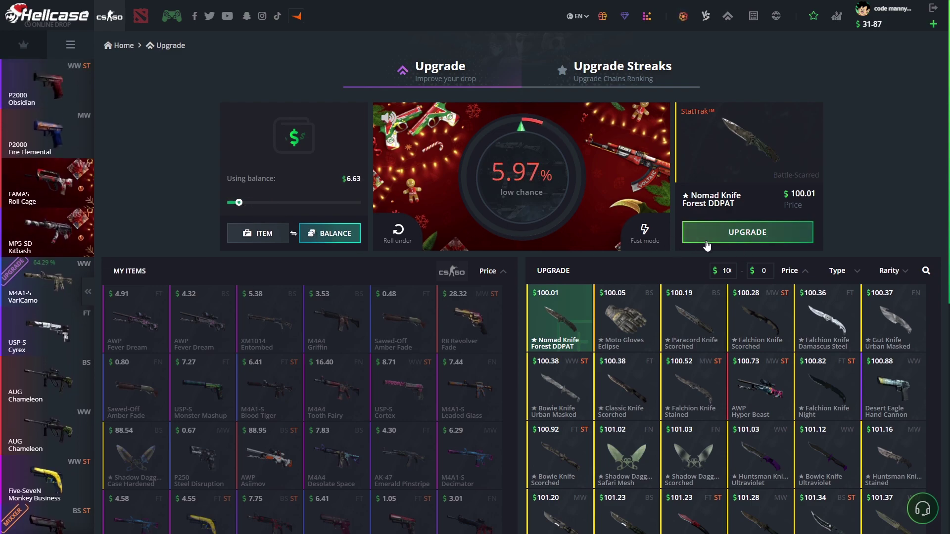
click(722, 232)
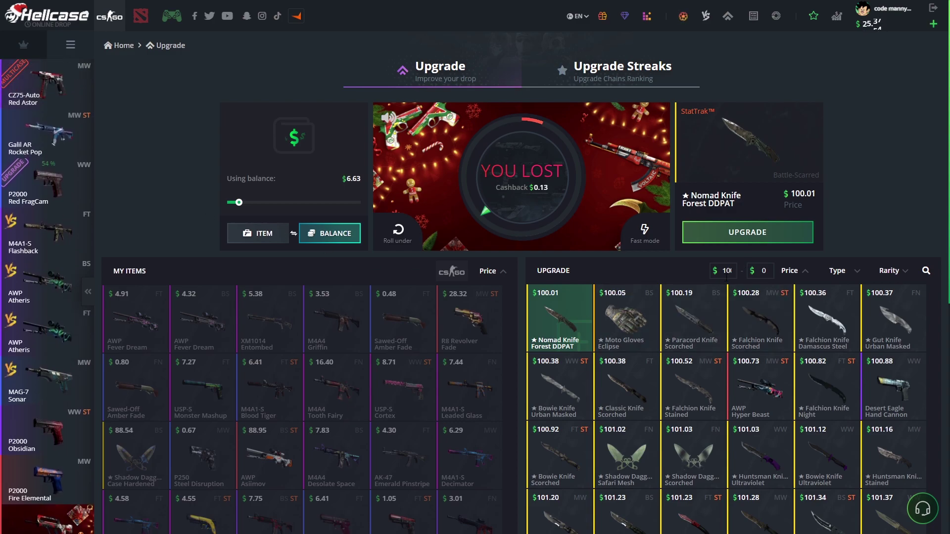
text(25)
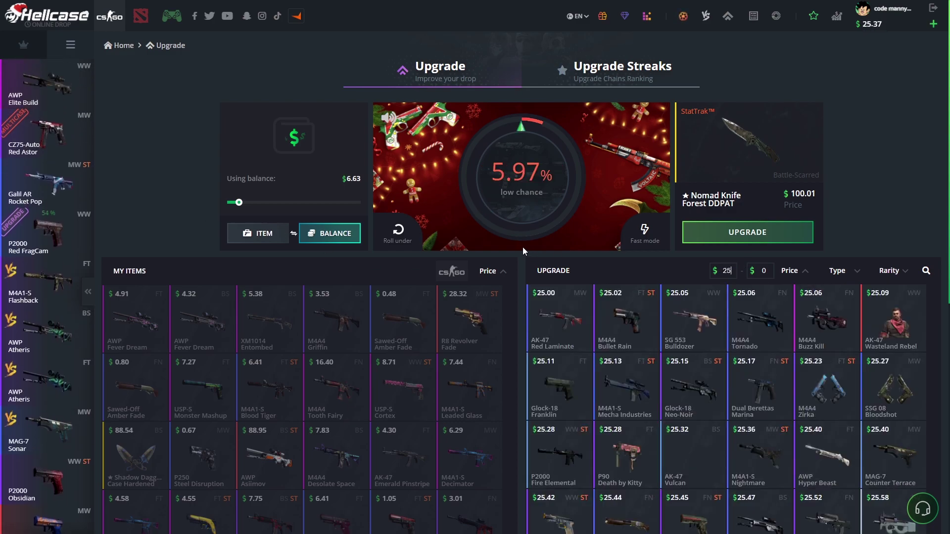
- Lose three balance upgrades toward AK-47 Red Laminate, then start changing the minimum price to 50
drag(244, 204, 247, 204)
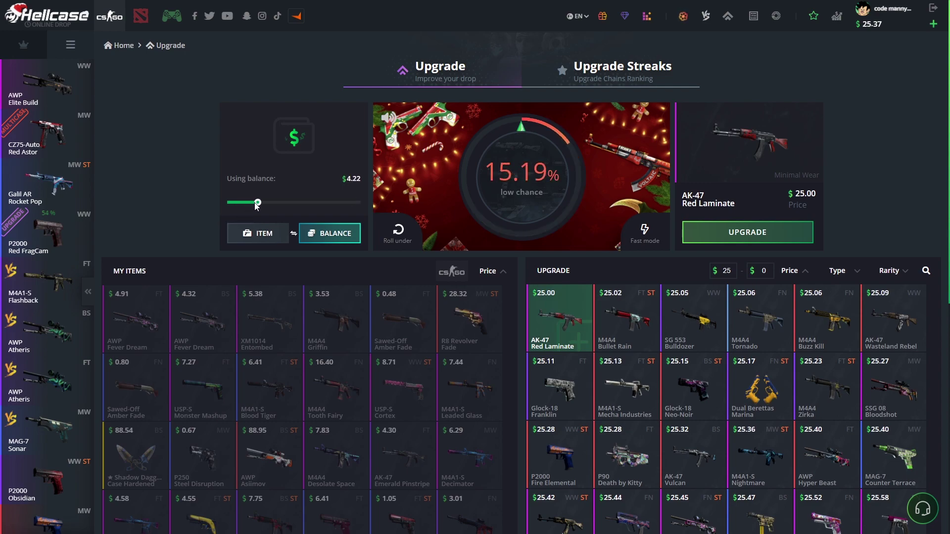
drag(261, 206, 264, 203)
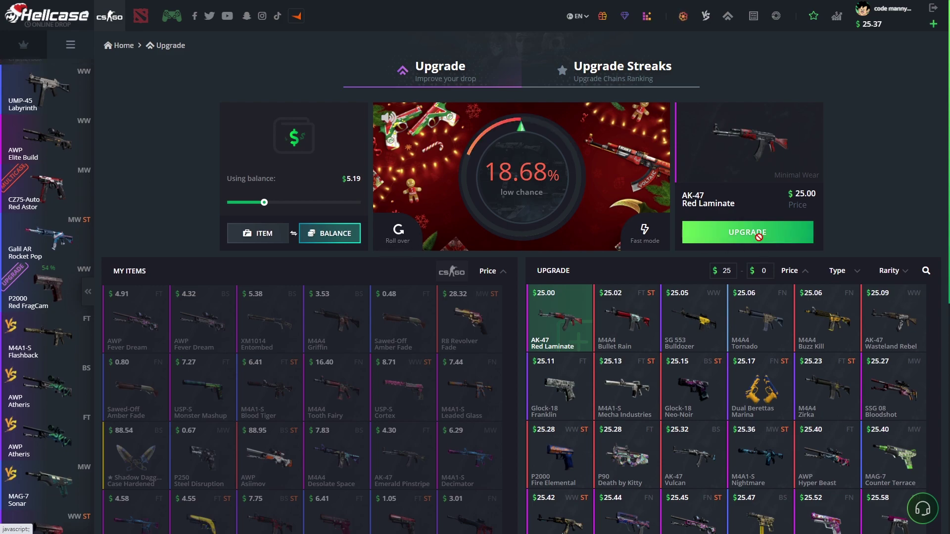
click(739, 232)
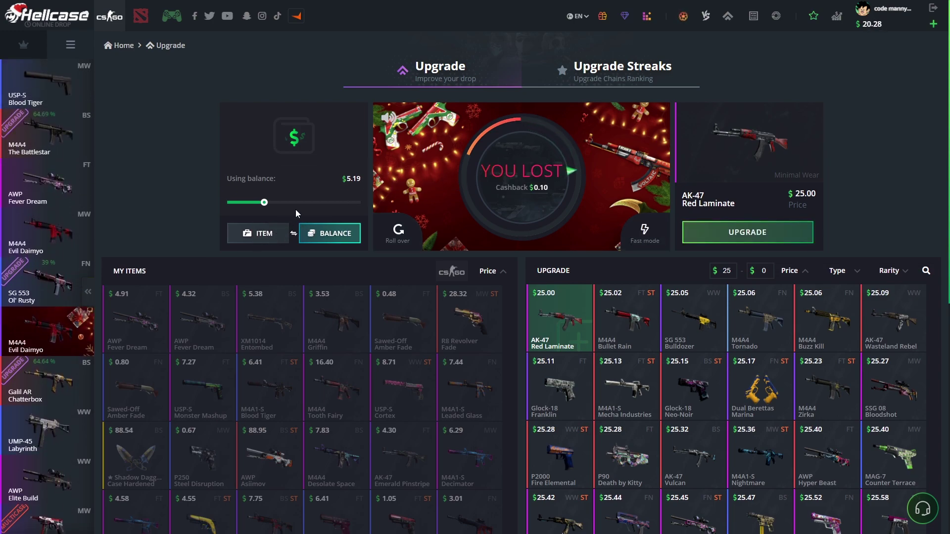
click(700, 230)
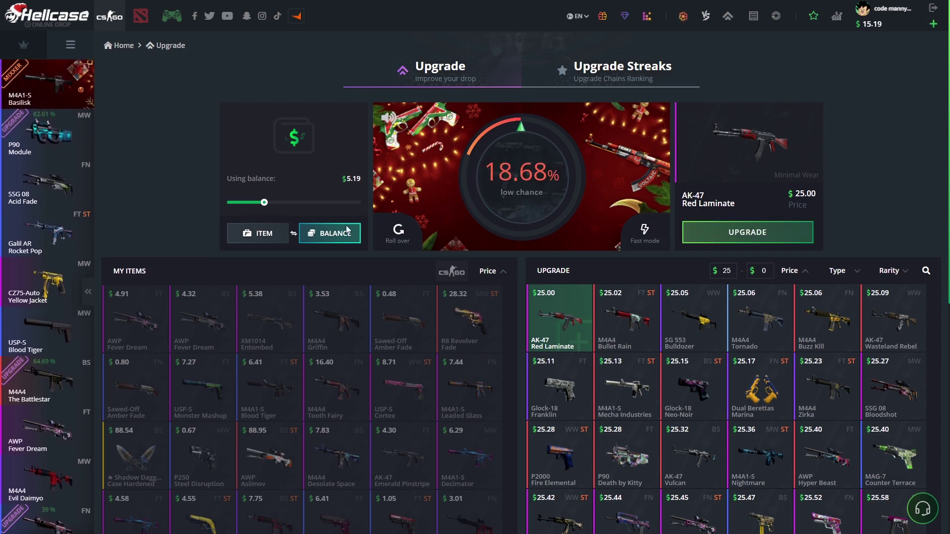
click(401, 235)
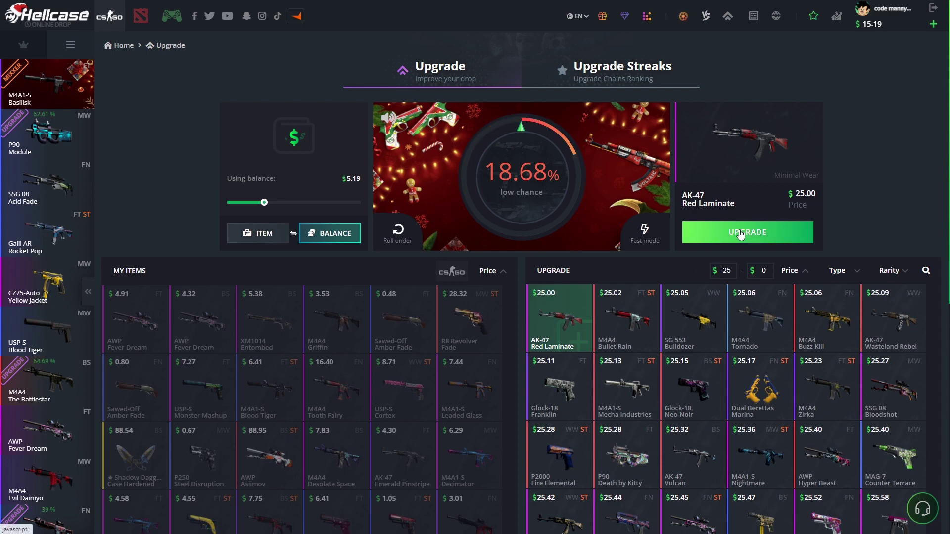
click(747, 231)
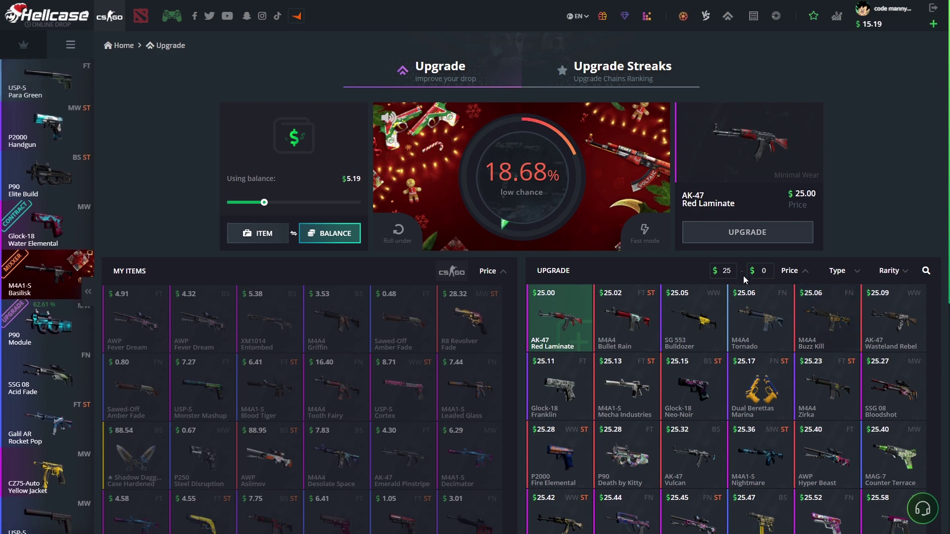
double_click(726, 270)
text(50)
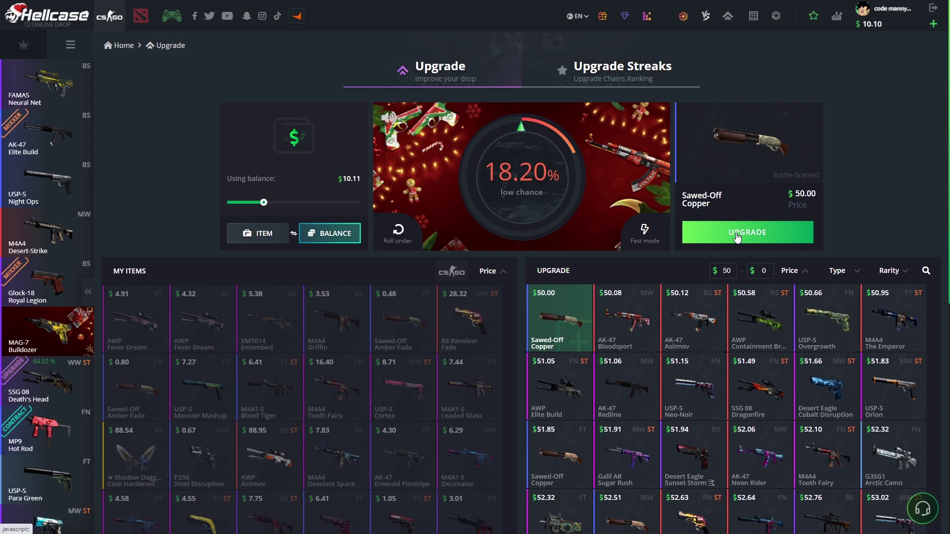
- Lose a $9.97 upgrade toward Sawed-Off Copper at 17.95%, then open the profile page
click(737, 236)
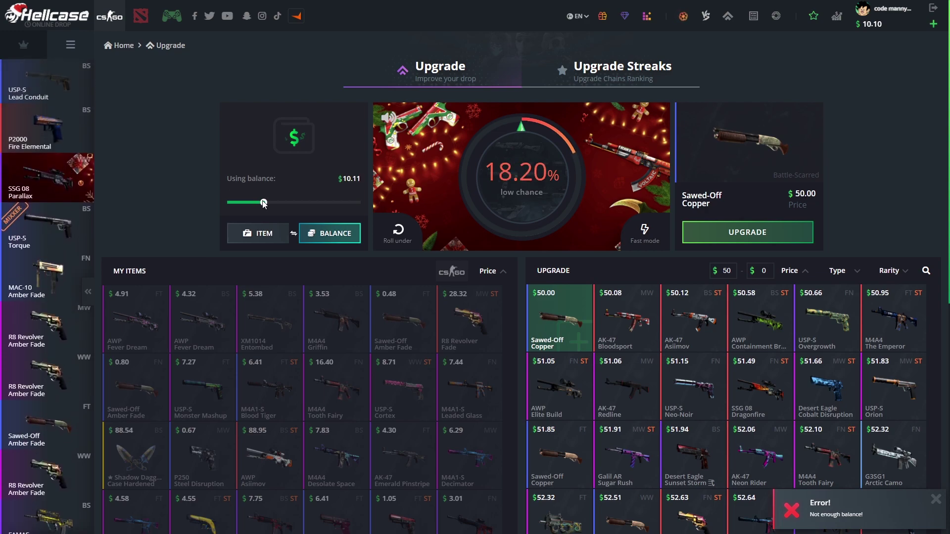
click(740, 235)
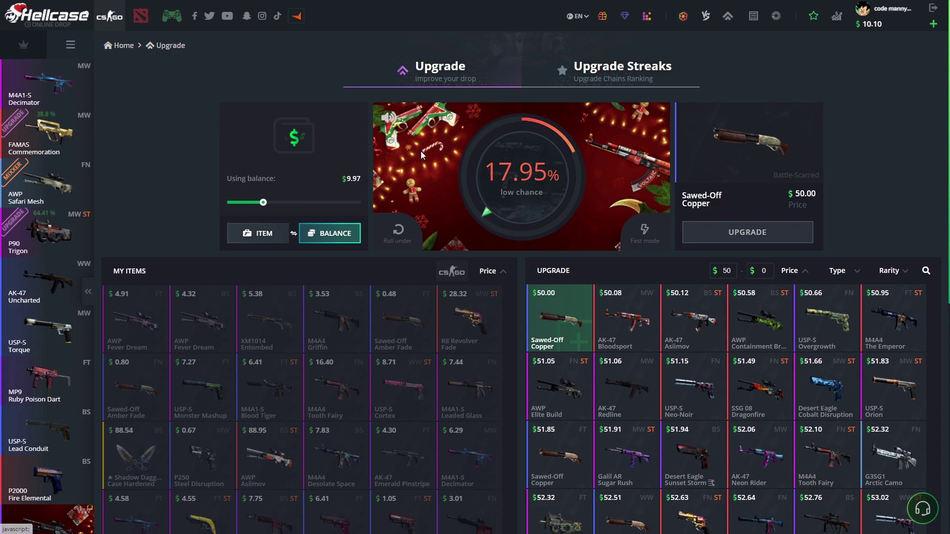
click(865, 10)
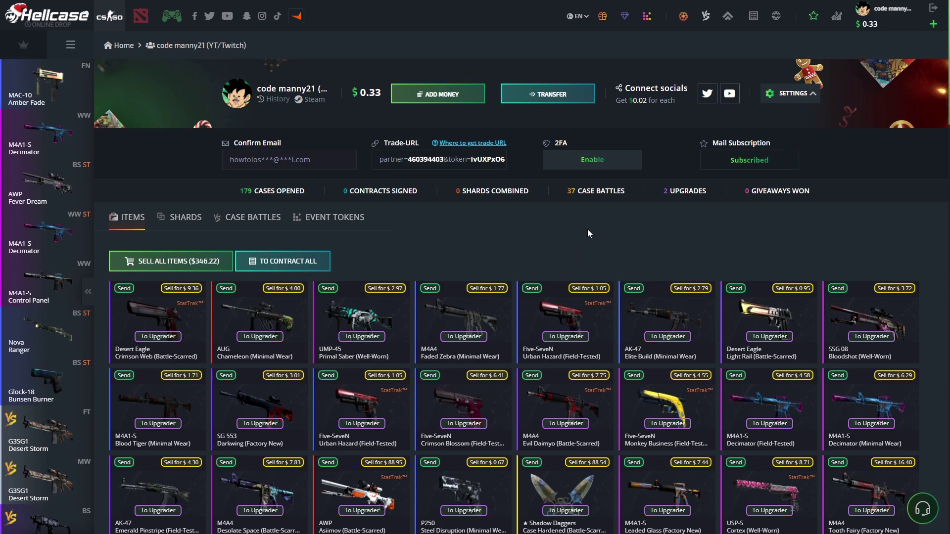
- Reload the profile and sell all 33 inventory items, raising the balance to $346.55
key(F5)
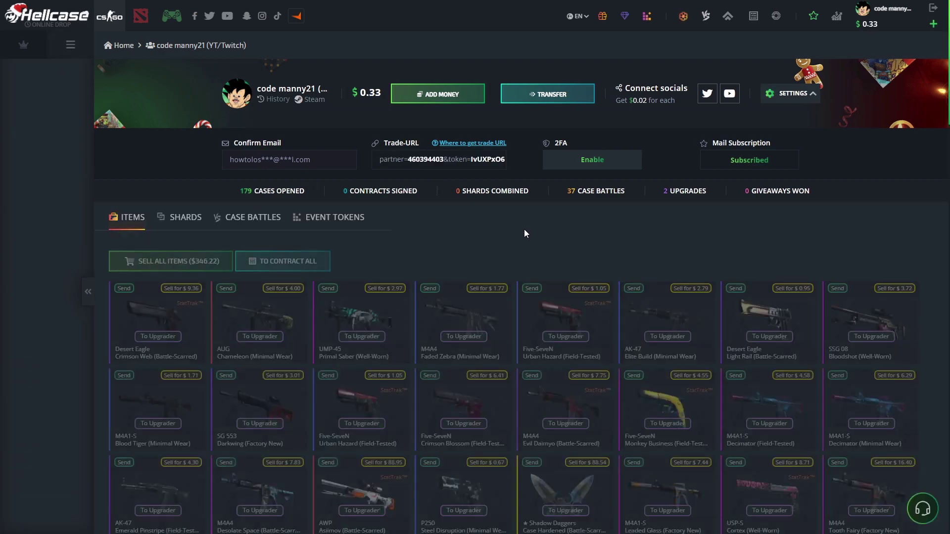
click(216, 261)
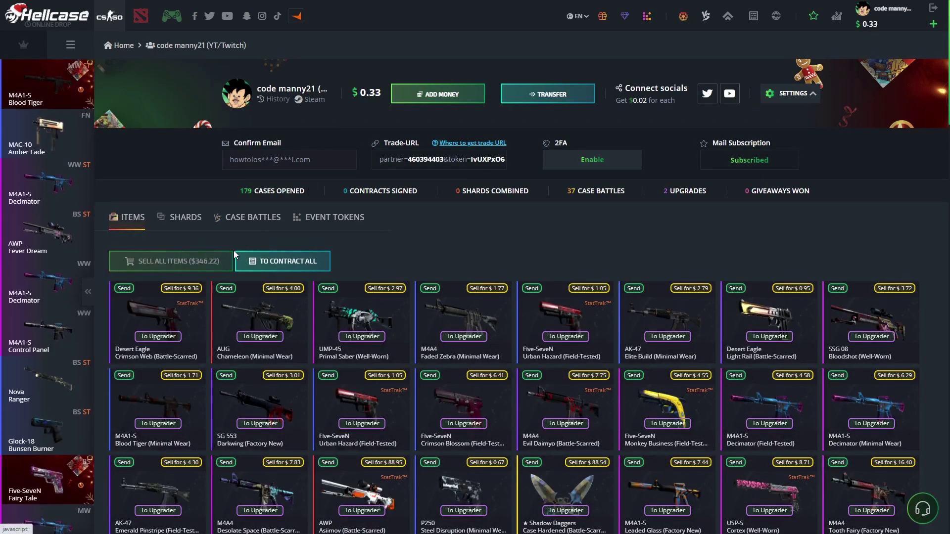
click(563, 100)
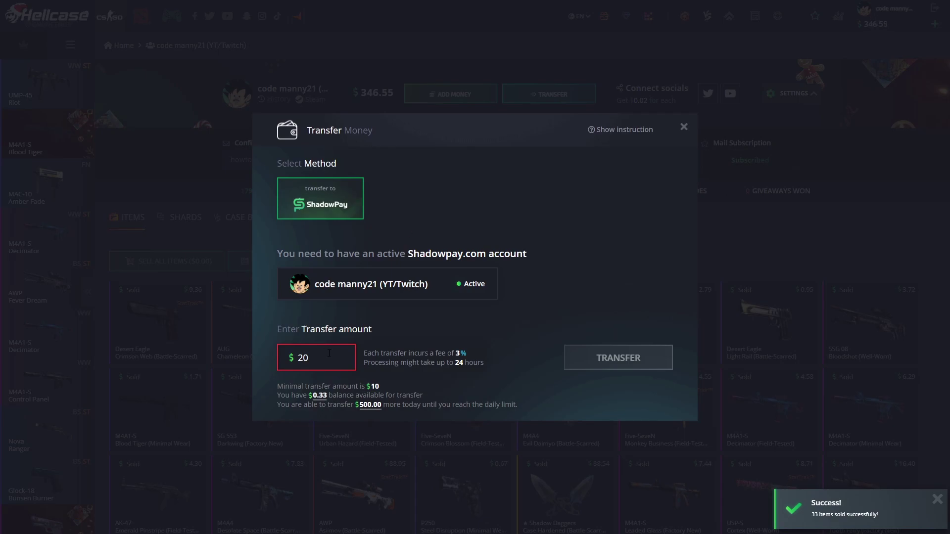
drag(329, 357, 227, 356)
click(223, 275)
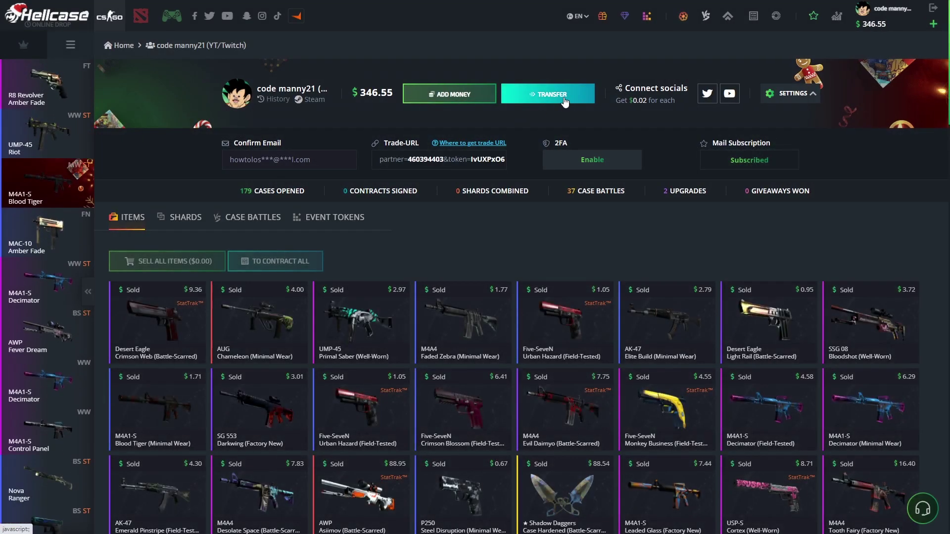
- Request a transfer of the full $346.55 balance to ShadowPay
click(564, 97)
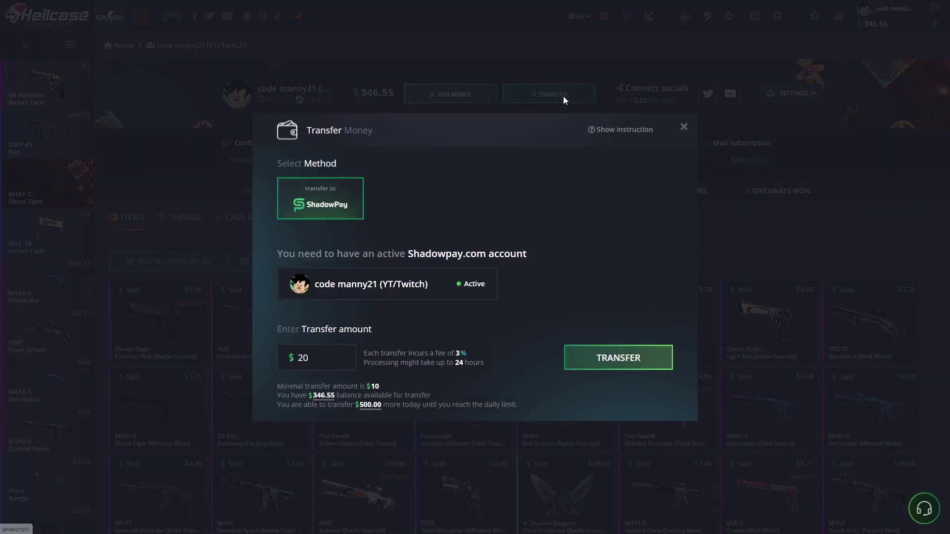
drag(326, 358, 191, 366)
text(346.)
text(55)
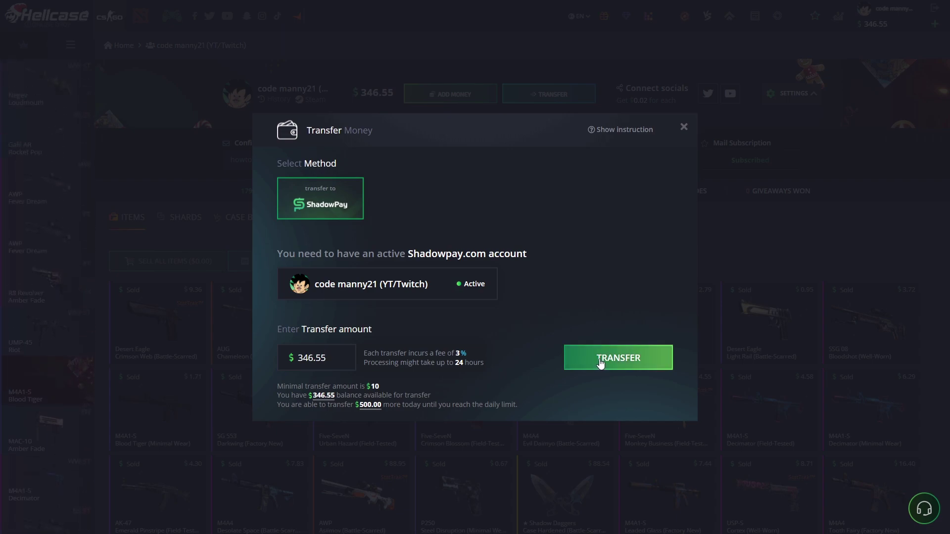
click(600, 359)
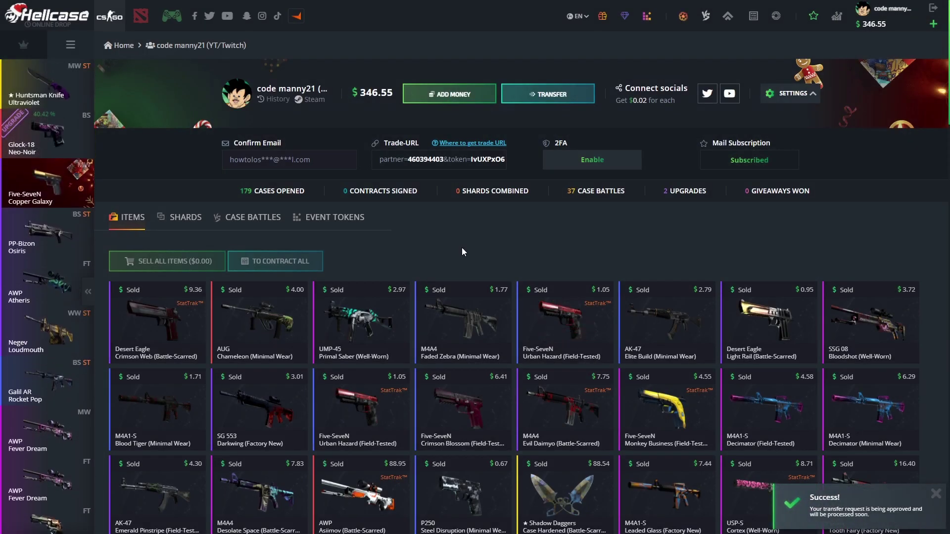